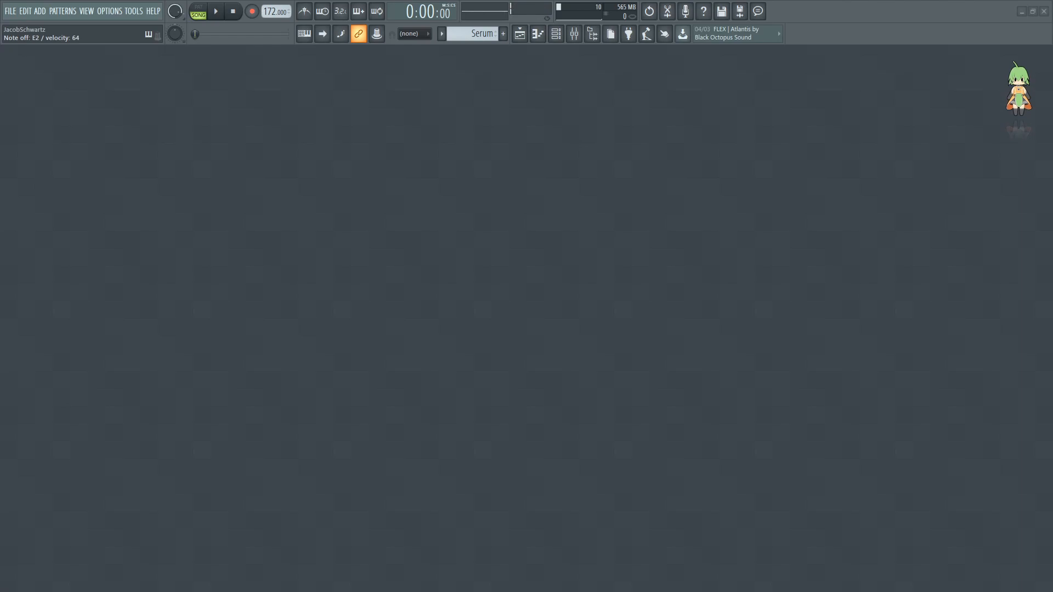
# - Open the Playlist, play the arrangement to hear the existing bass, stop playback and close the Playlist
pyautogui.click(520, 33)
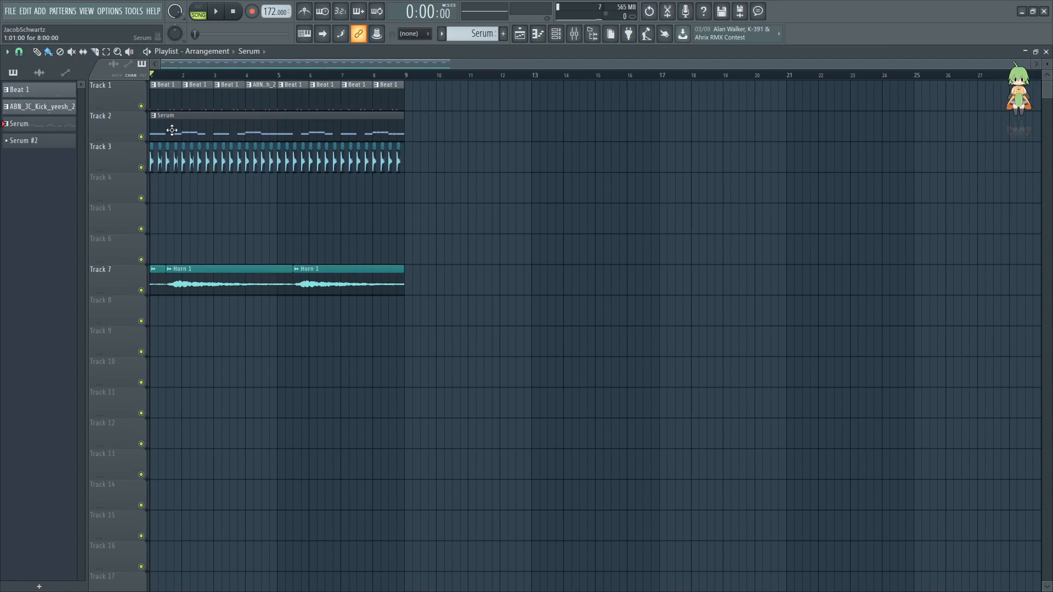
pyautogui.click(218, 12)
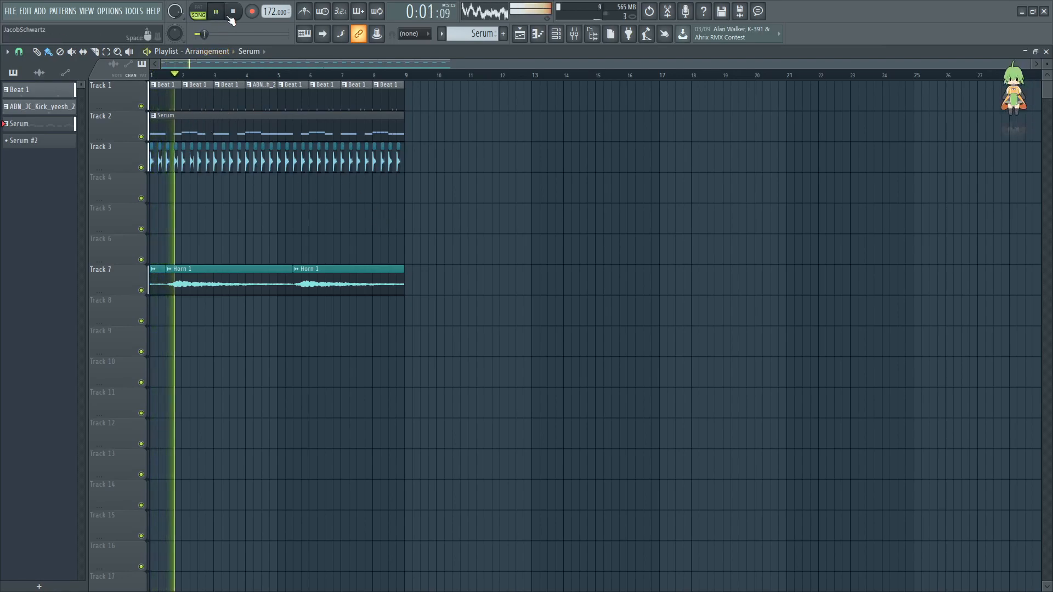
pyautogui.moveTo(1013, 92); pyautogui.dragTo(465, 209)
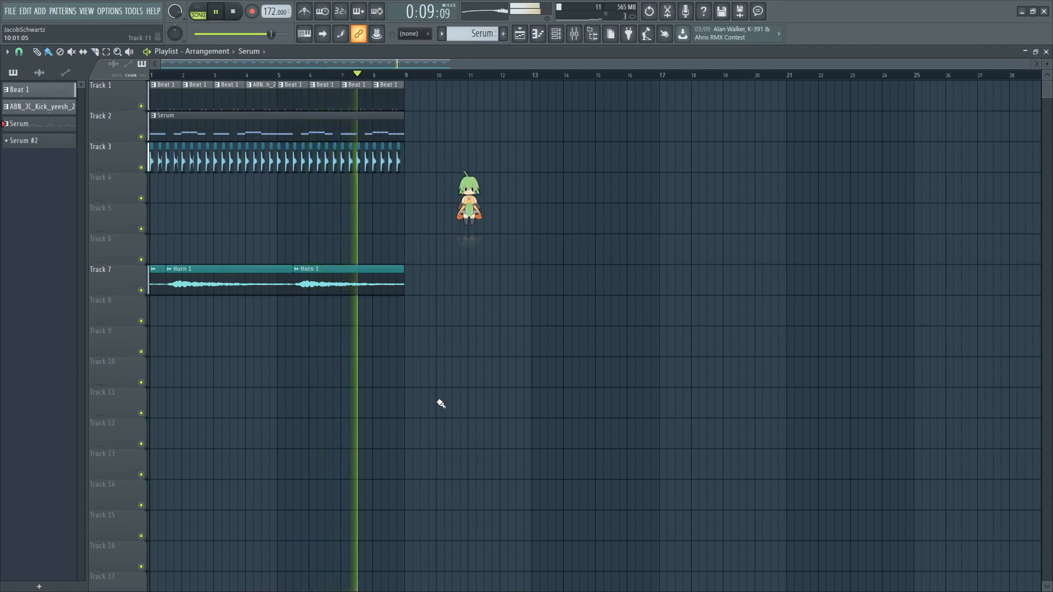
pyautogui.press('space')
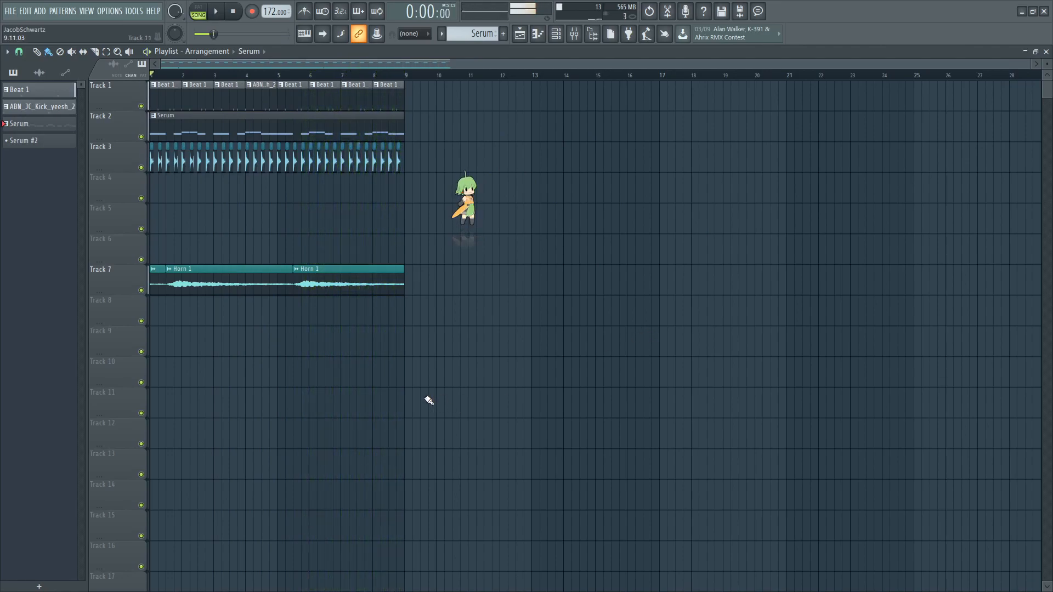
pyautogui.click(1047, 51)
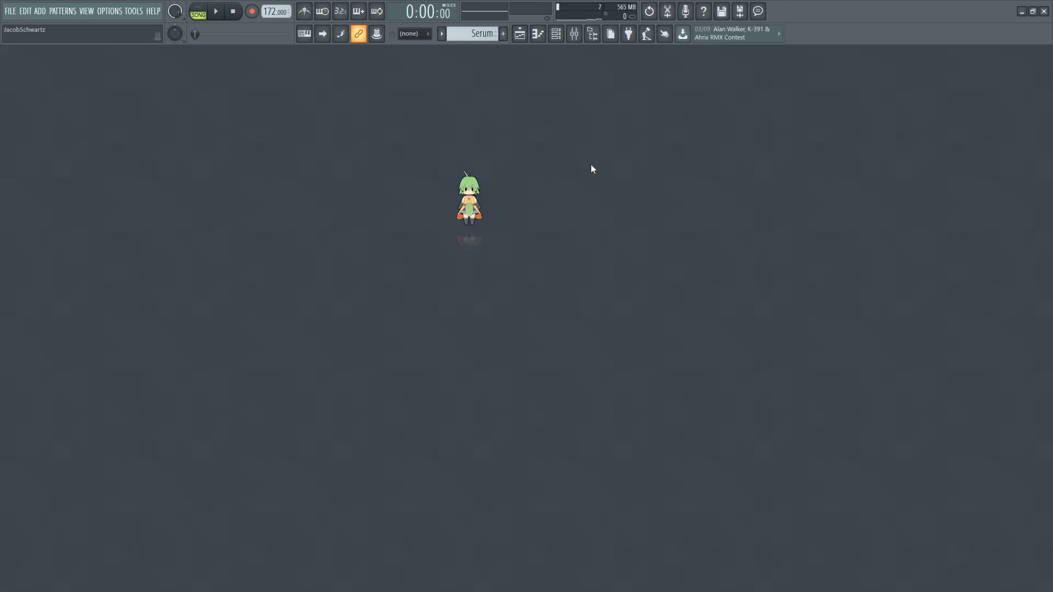
# - Delete the existing Serum channel from the Channel rack and add a new Serum instrument
pyautogui.click(559, 36)
pyautogui.rightClick(103, 187)
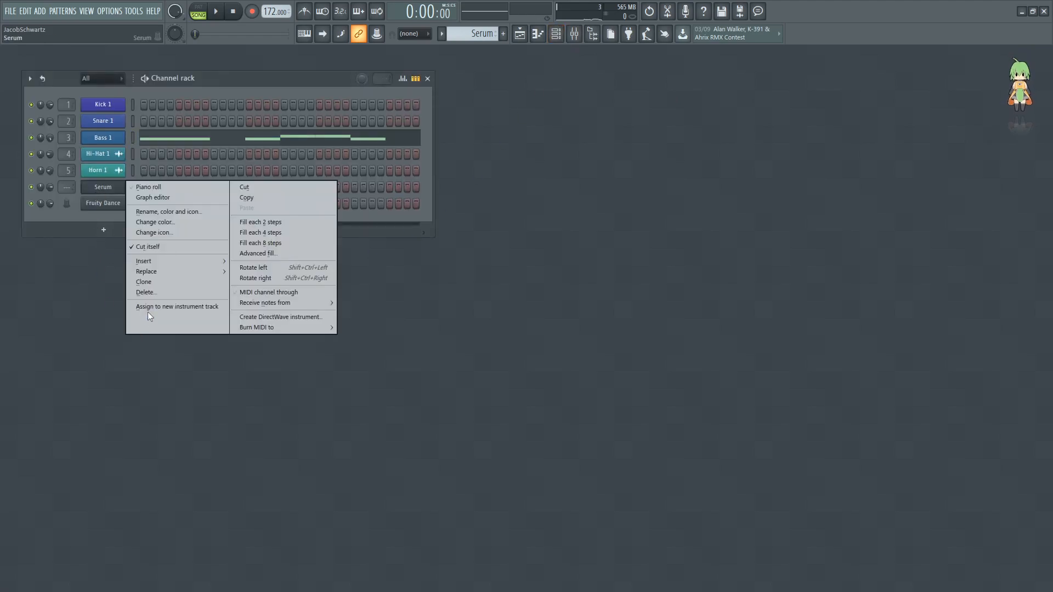
pyautogui.click(165, 292)
pyautogui.click(39, 11)
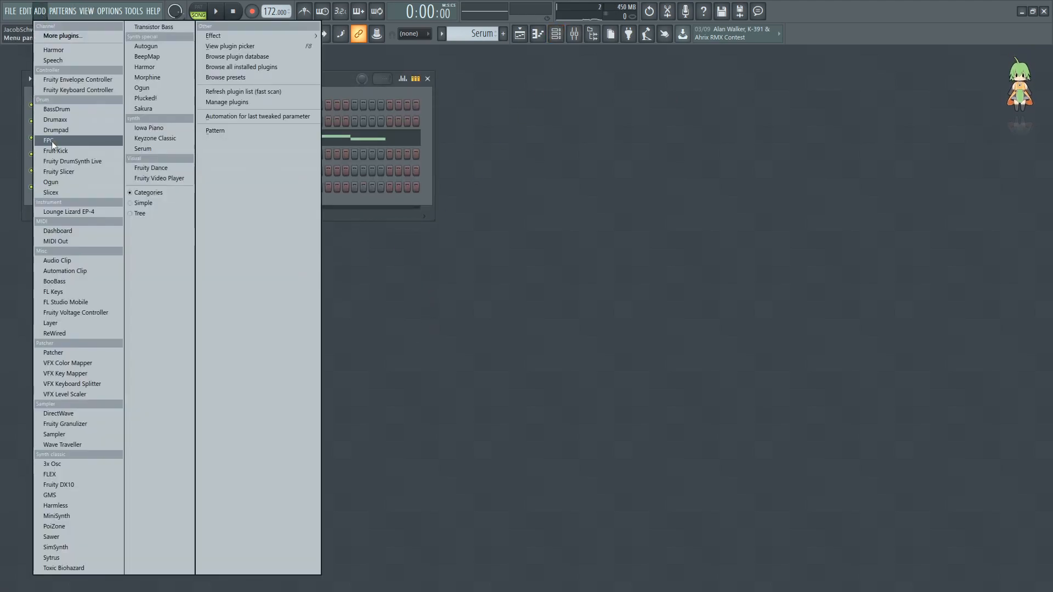
pyautogui.click(137, 152)
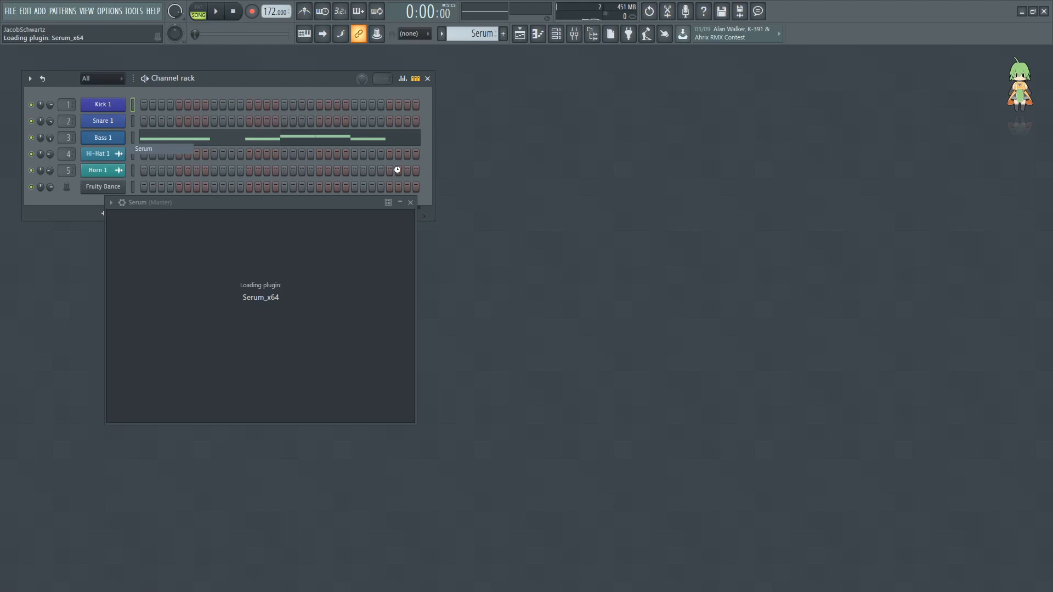
# - Scale the Serum interface to 125%, close the Channel rack and reposition the Serum window so it is fully visible
pyautogui.moveTo(232, 203); pyautogui.dragTo(539, 111)
pyautogui.click(438, 136)
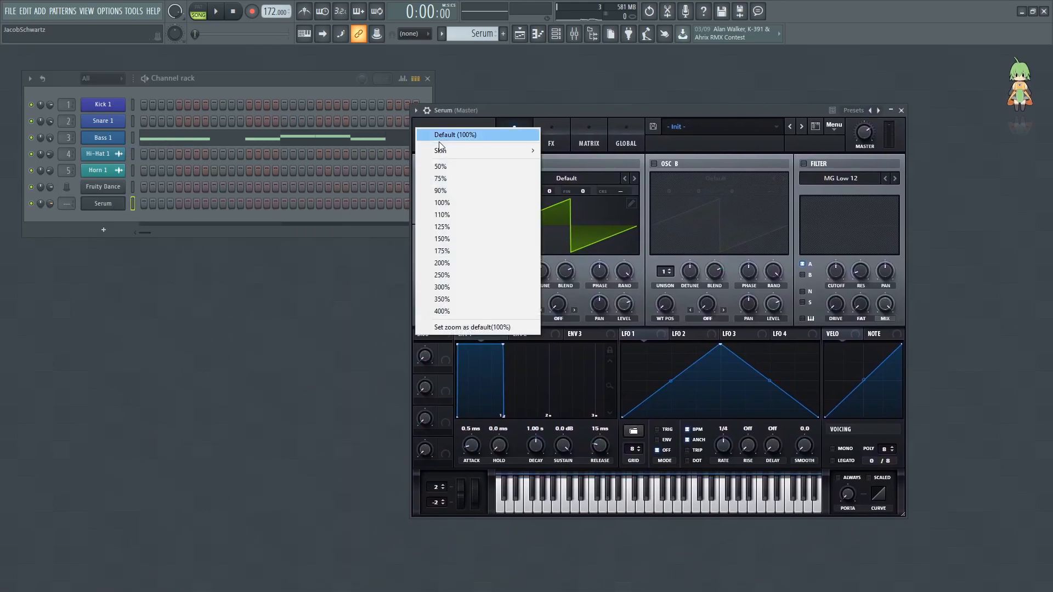
pyautogui.click(443, 227)
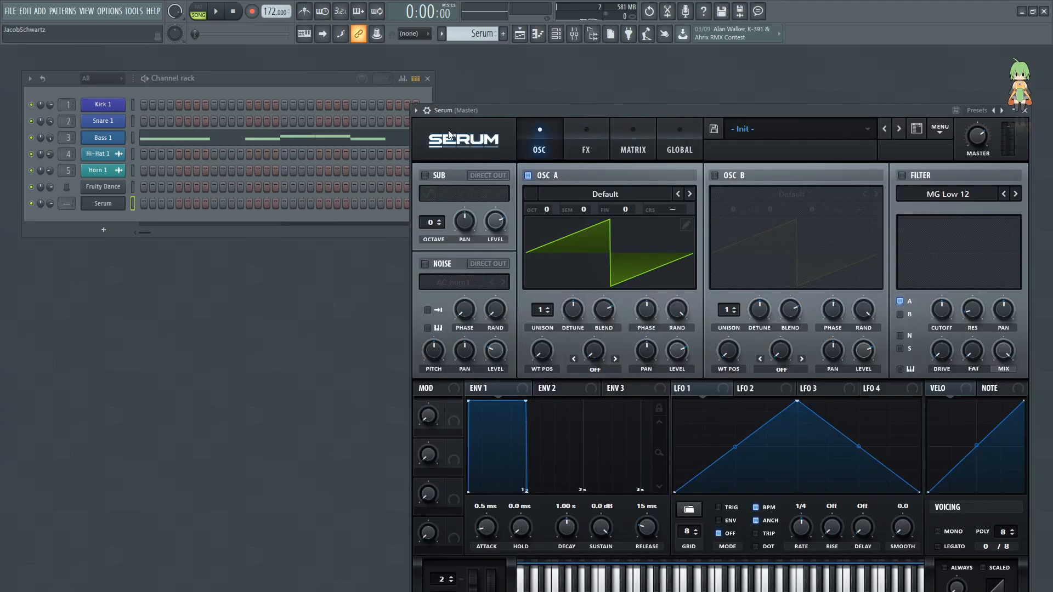
pyautogui.moveTo(482, 116); pyautogui.dragTo(440, 65)
pyautogui.moveTo(274, 81); pyautogui.dragTo(270, 84)
pyautogui.click(424, 80)
pyautogui.moveTo(463, 67); pyautogui.dragTo(436, 63)
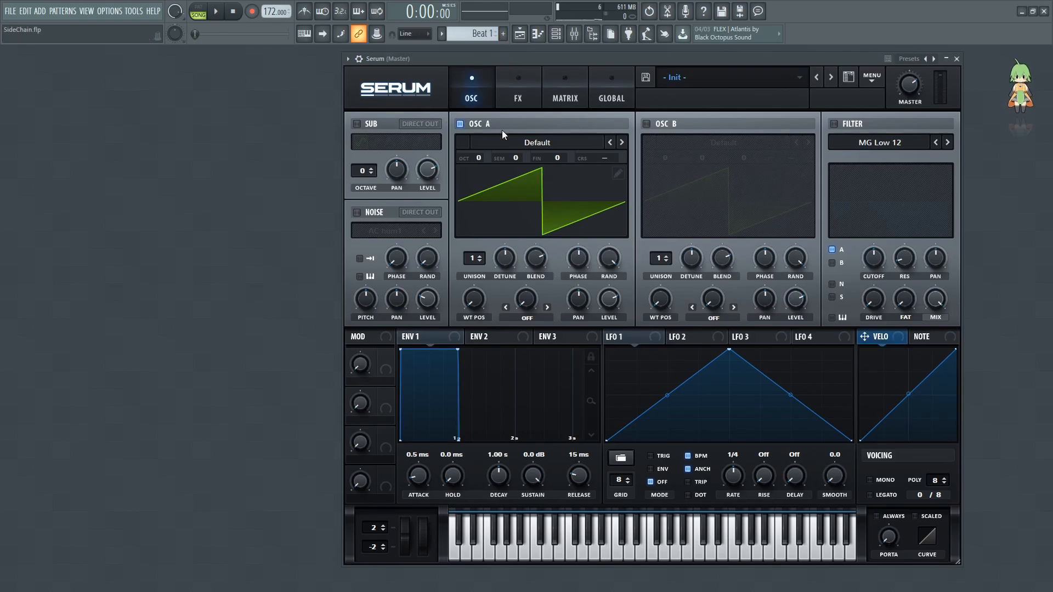
# - Load the digital Anti-Stasis wavetable into OSC A
pyautogui.click(507, 144)
pyautogui.moveTo(507, 171)
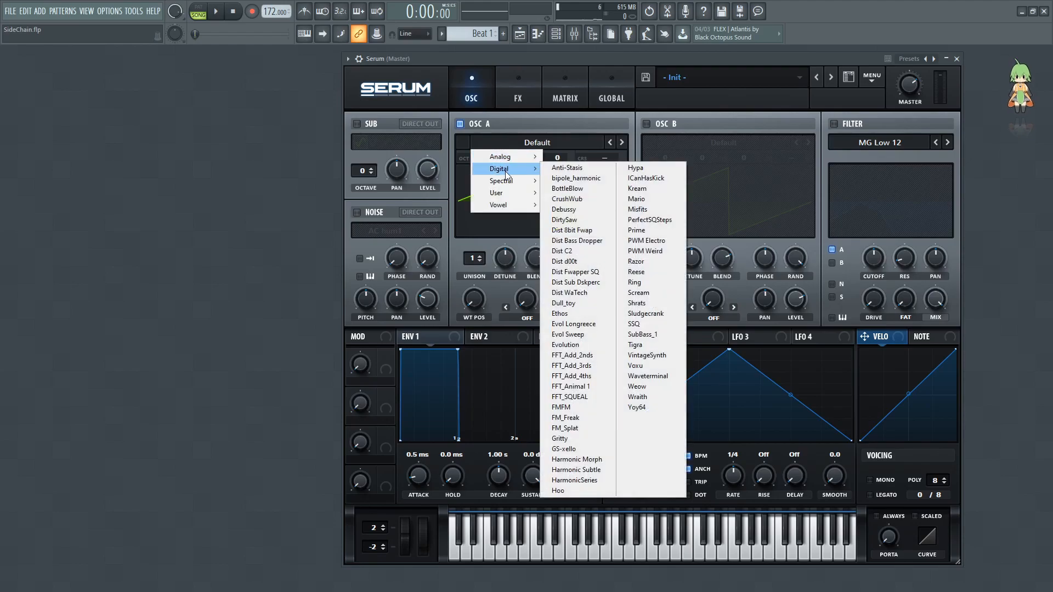
pyautogui.click(569, 171)
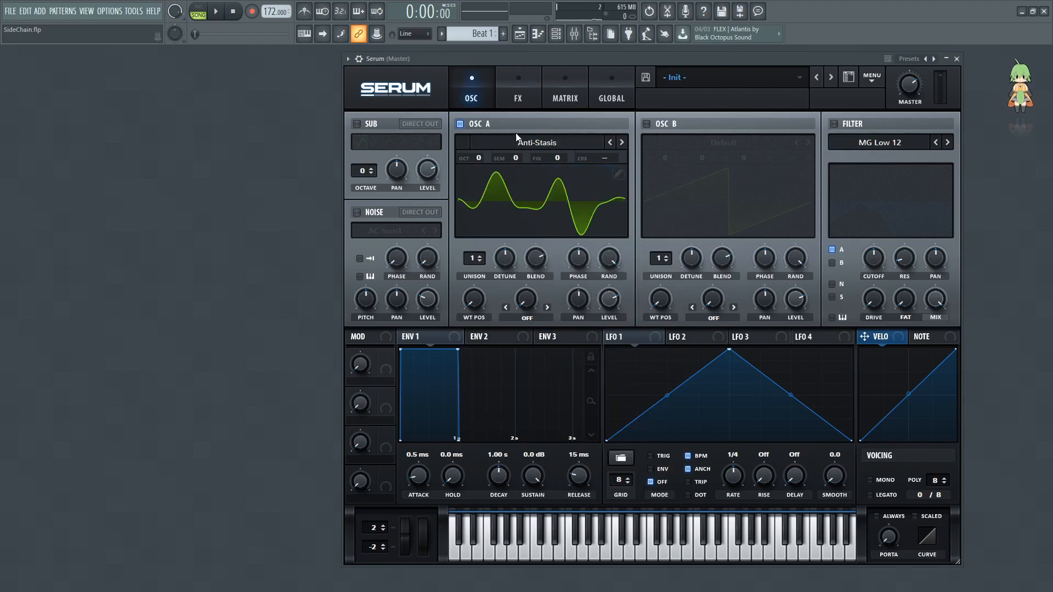
# - Enable OSC B with the Acid wavetable from the Analog category and set its octave to +2
pyautogui.click(647, 124)
pyautogui.click(716, 146)
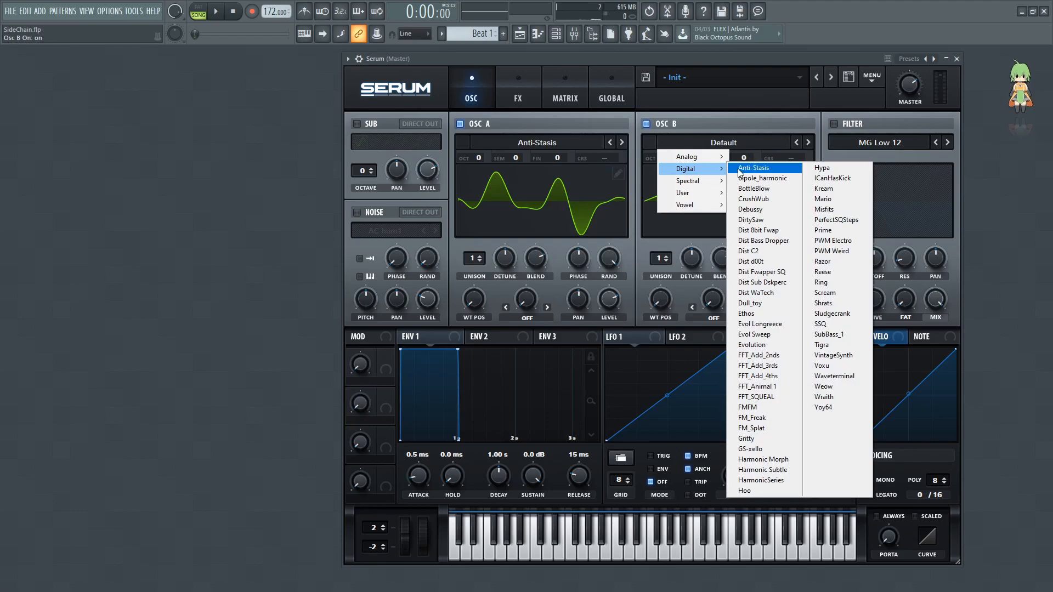
pyautogui.moveTo(681, 156)
pyautogui.click(744, 165)
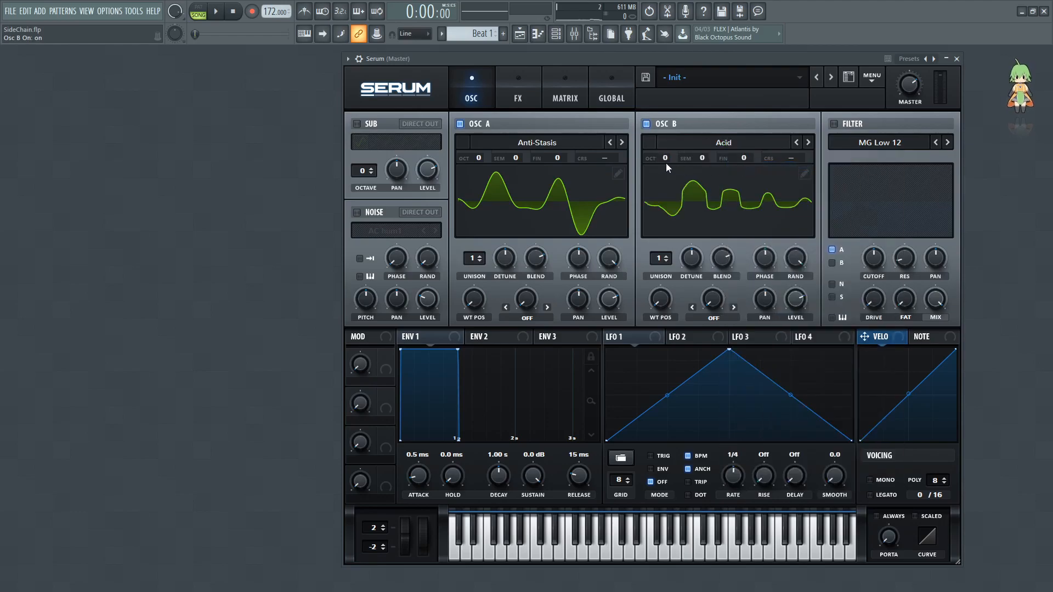
pyautogui.moveTo(663, 158); pyautogui.dragTo(676, 131)
# - Enable the Sub oscillator with Direct Out and turn on the Noise oscillator
pyautogui.click(363, 123)
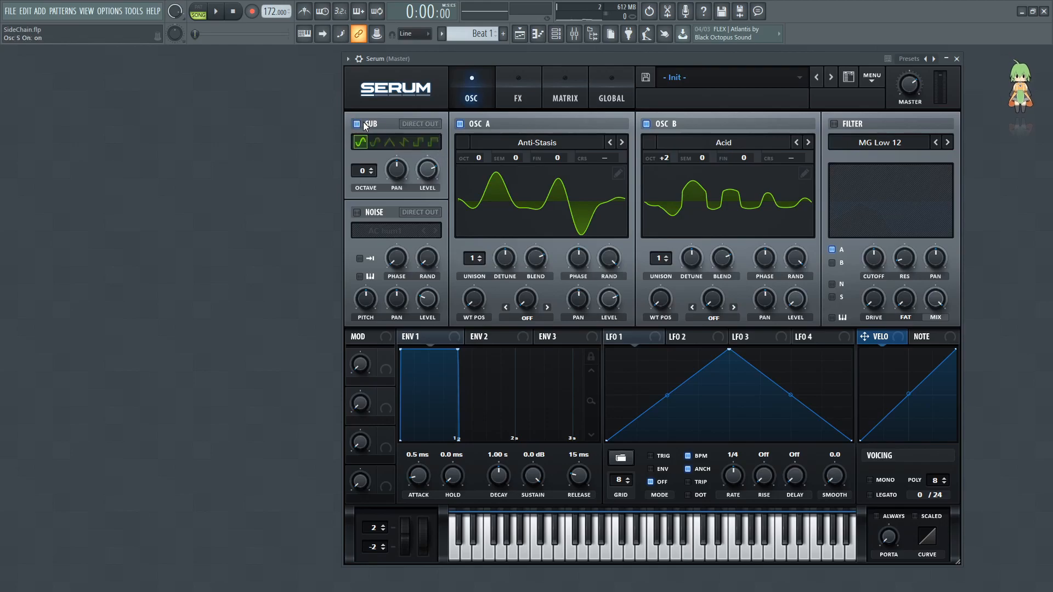
pyautogui.click(360, 213)
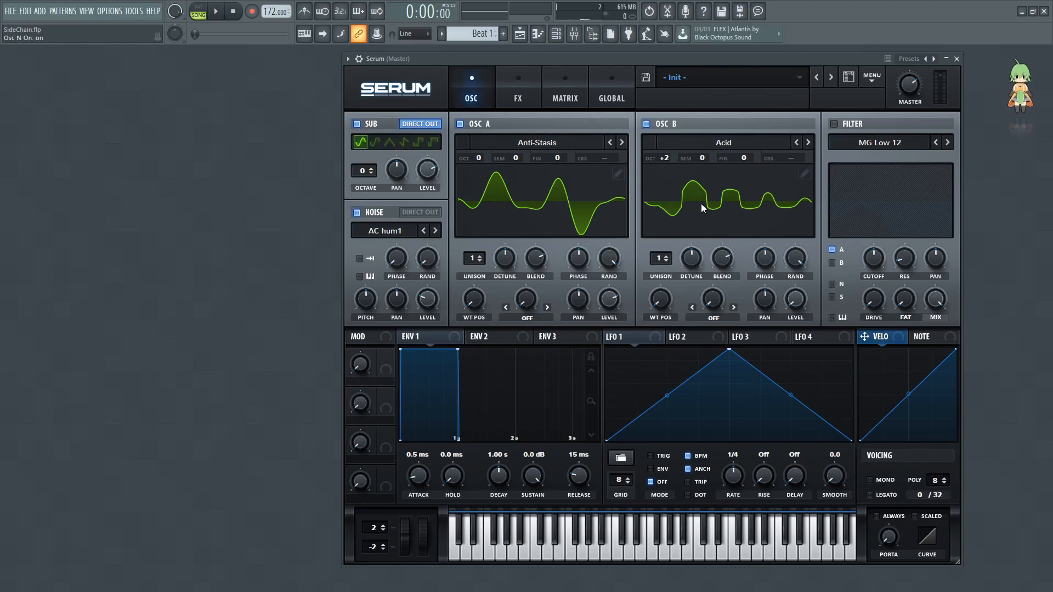
# - Shape LFO 1 into a fast rise with an inward-curved decay in Trig mode, and assign it to OSC A's level at 75
pyautogui.click(646, 339)
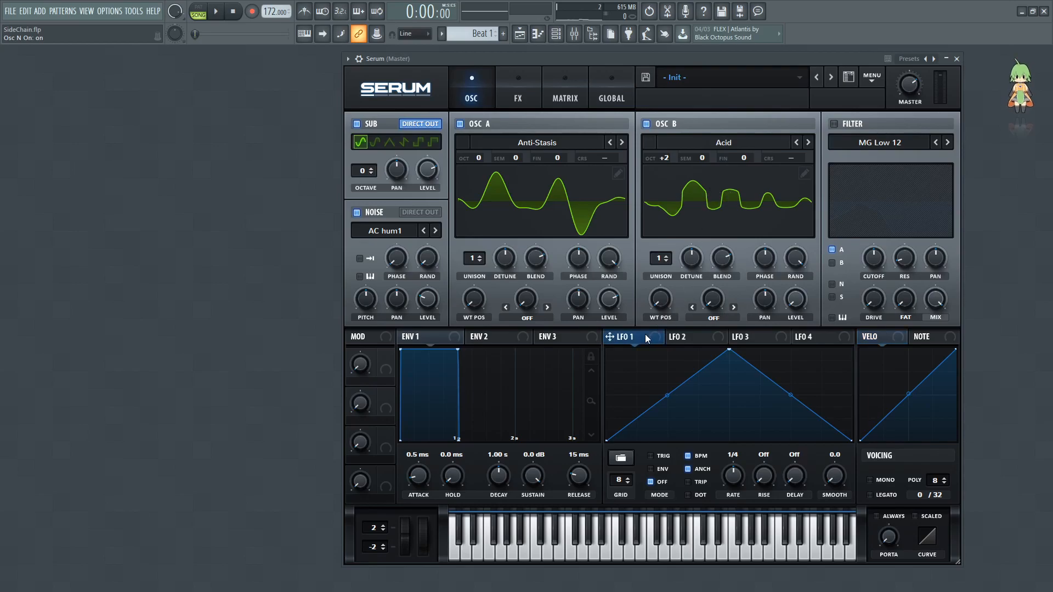
pyautogui.moveTo(732, 355); pyautogui.dragTo(635, 339)
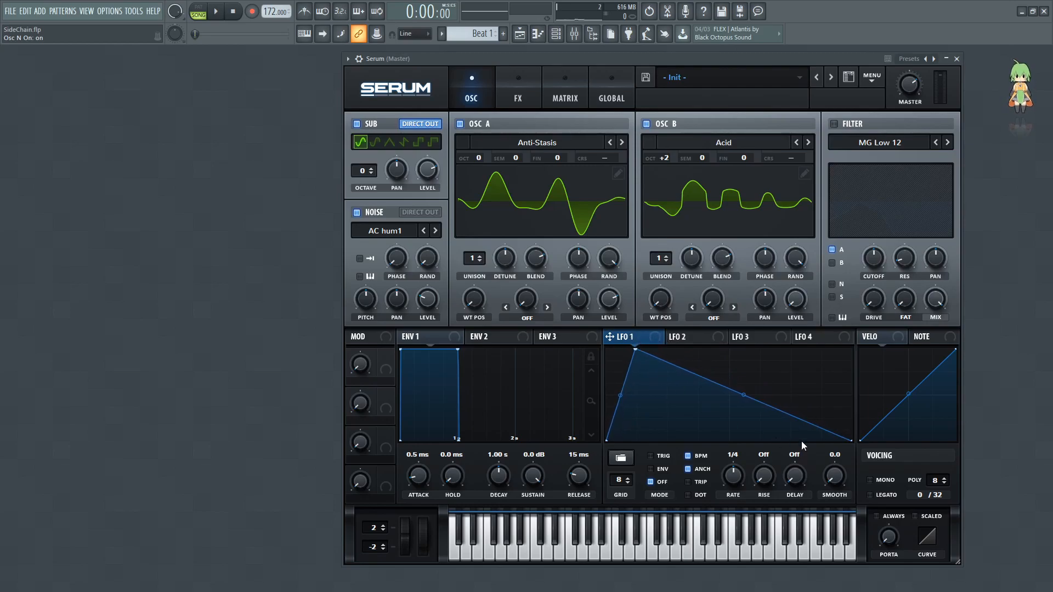
pyautogui.moveTo(748, 394); pyautogui.dragTo(744, 400)
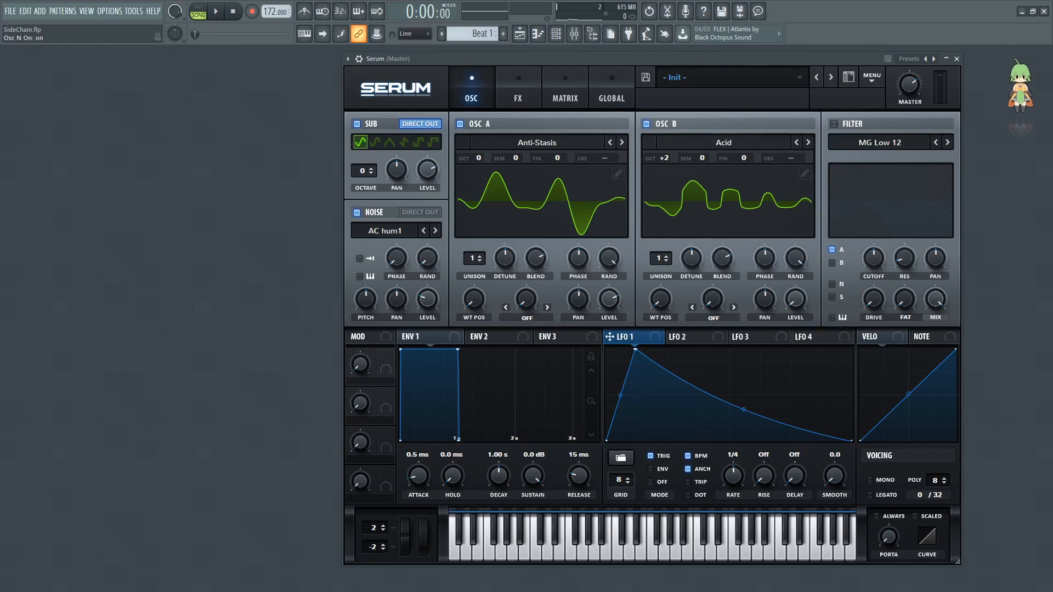
pyautogui.moveTo(612, 301)
pyautogui.mouseDown()
pyautogui.moveTo(606, 335)
pyautogui.moveTo(606, 300)
pyautogui.mouseUp()
pyautogui.moveTo(613, 308)
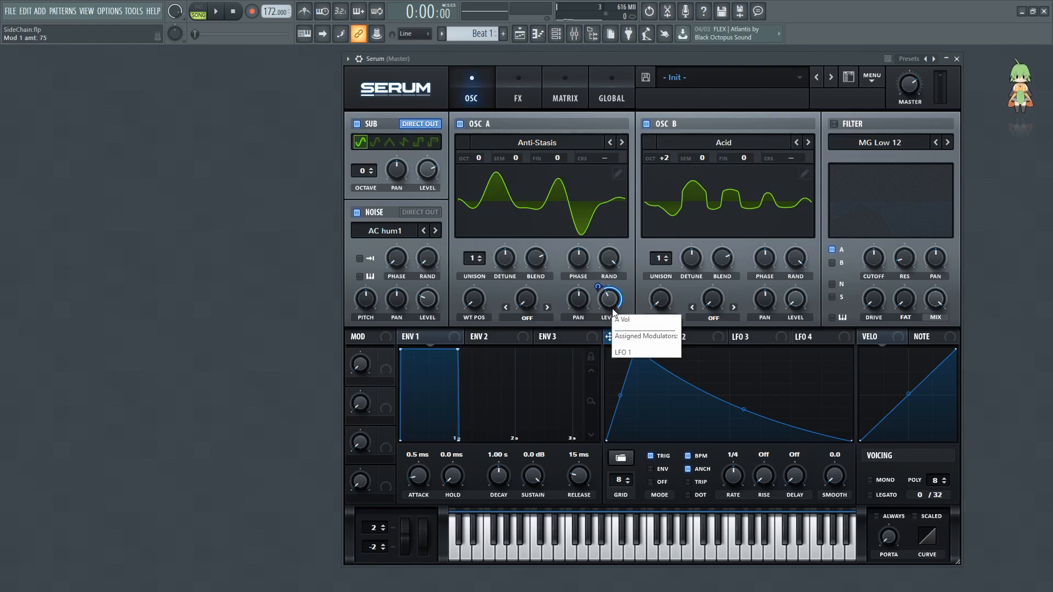
# - Load the analog J106 HP sample into the Noise oscillator and set the noise level to 0%
pyautogui.click(384, 235)
pyautogui.moveTo(403, 250)
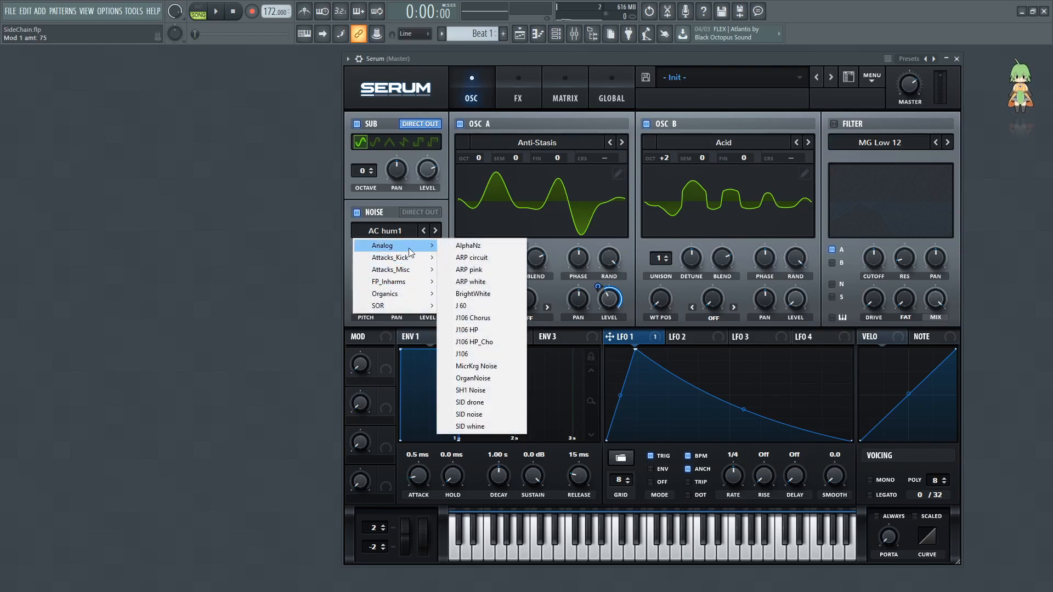
pyautogui.click(467, 330)
pyautogui.moveTo(427, 300); pyautogui.dragTo(429, 357)
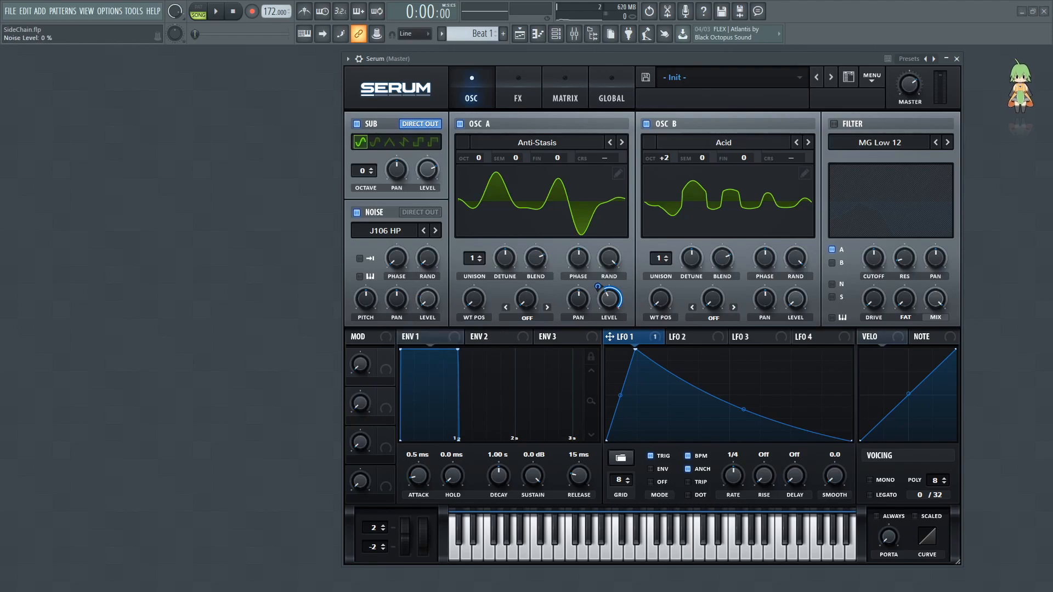
# - Assign LFO 1 to the Noise and Sub levels, lowering the Sub level and setting its modulation amount to 100
pyautogui.moveTo(609, 337); pyautogui.dragTo(409, 327)
pyautogui.moveTo(427, 170); pyautogui.dragTo(425, 229)
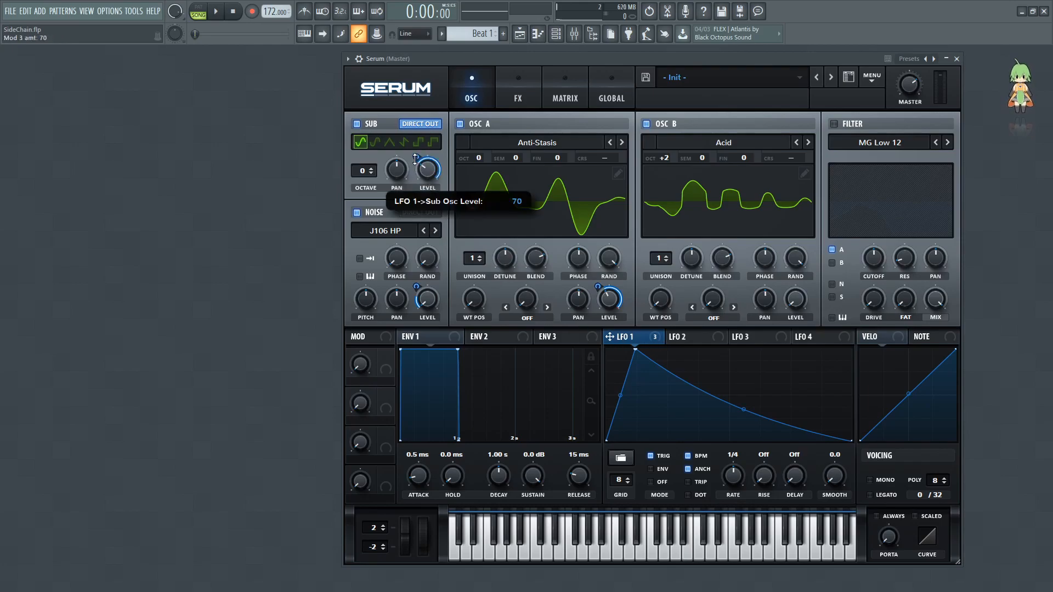
pyautogui.moveTo(418, 160); pyautogui.dragTo(418, 144)
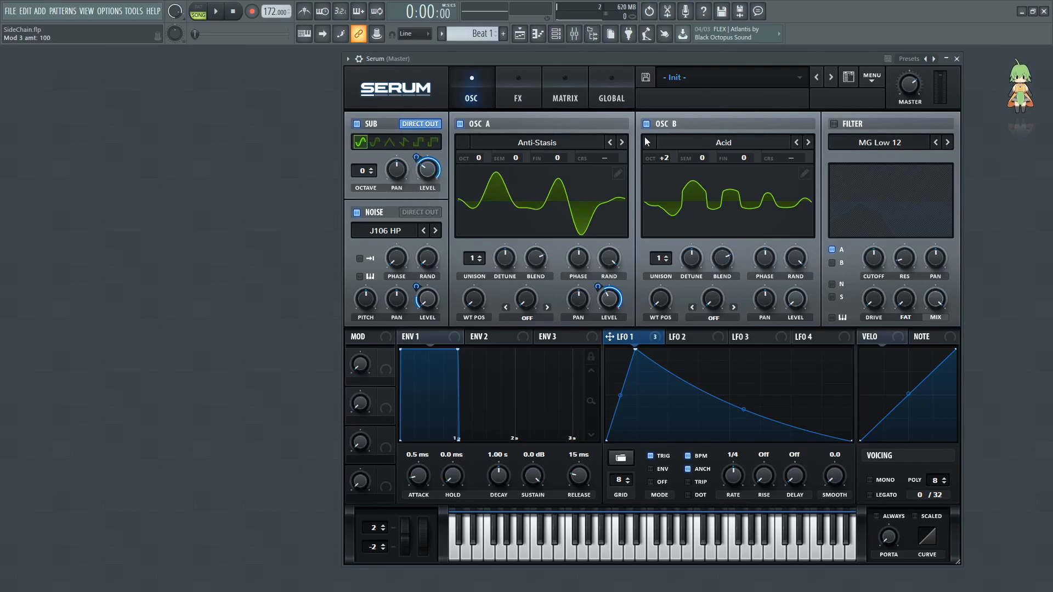
# - Set OSC A's warp mode to FM (from B) and raise the warp amount slightly below halfway
pyautogui.click(528, 318)
pyautogui.click(529, 275)
pyautogui.moveTo(529, 309); pyautogui.dragTo(533, 262)
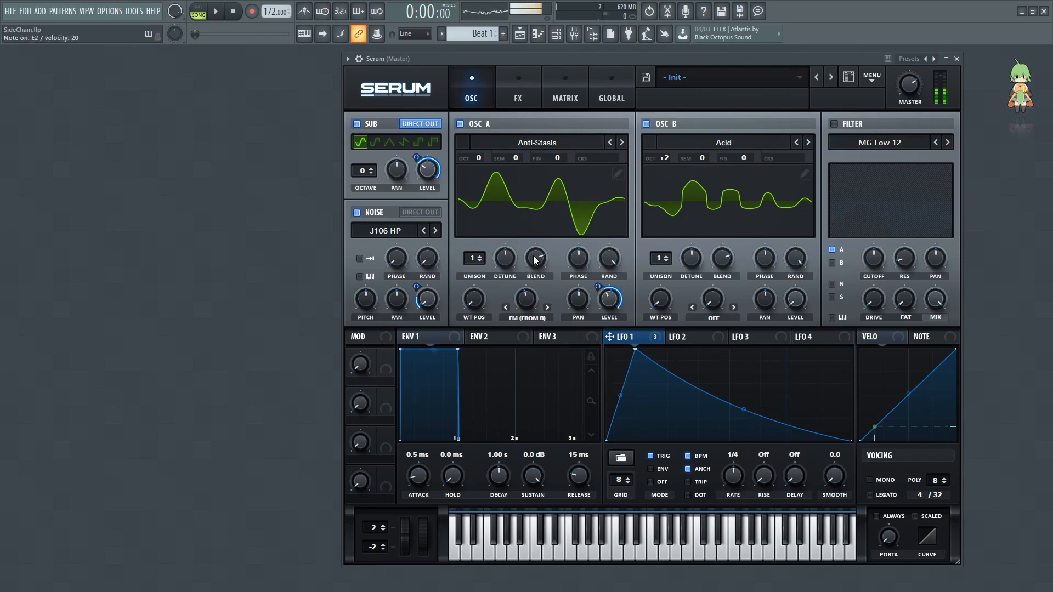
# - Enable the filter and change its type to LB 12 from the Multi category
pyautogui.click(846, 125)
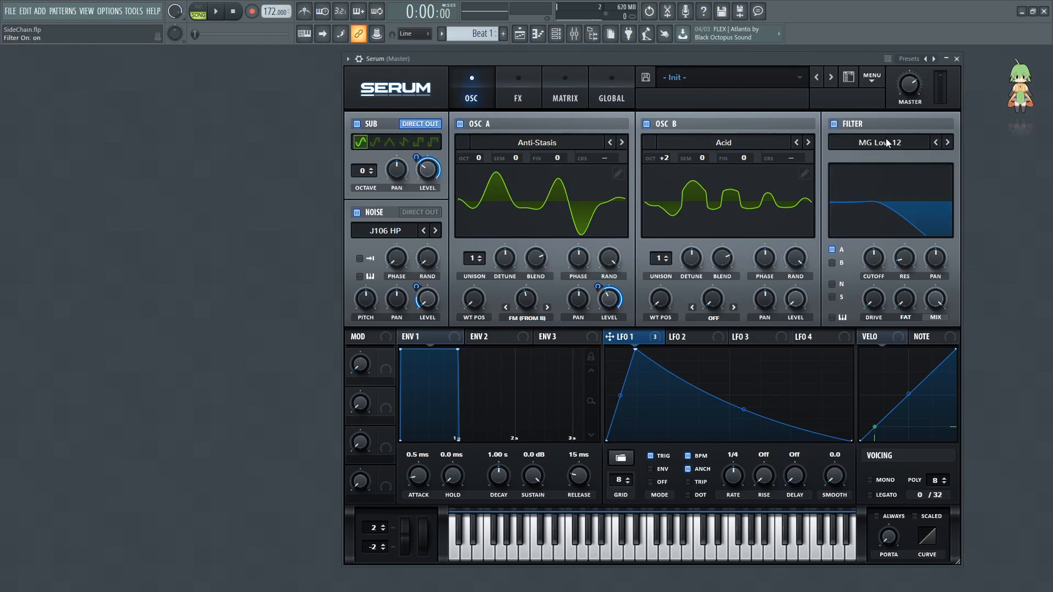
pyautogui.click(887, 137)
pyautogui.moveTo(879, 169)
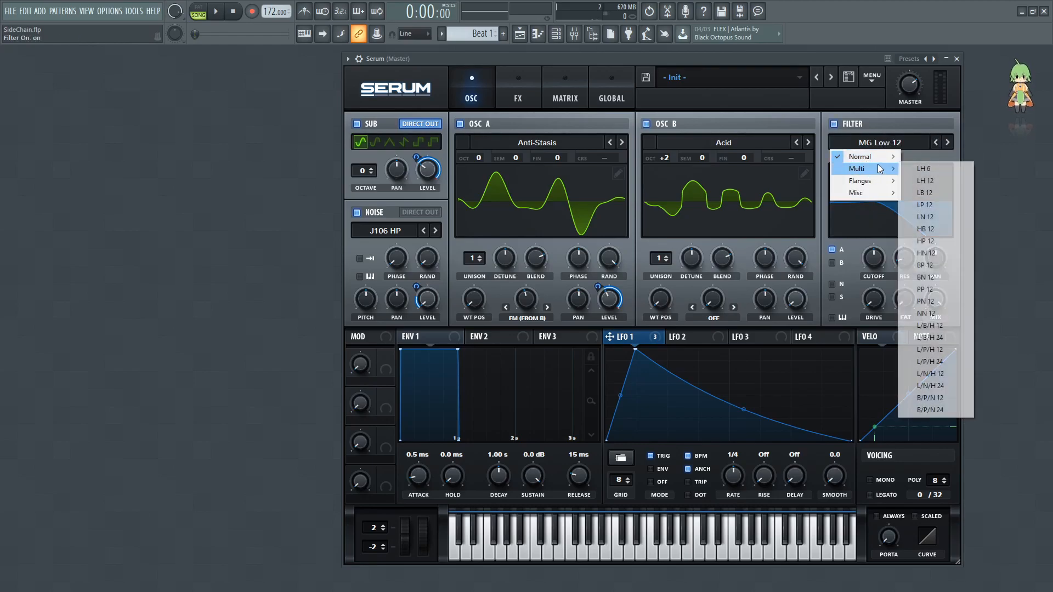
pyautogui.click(938, 194)
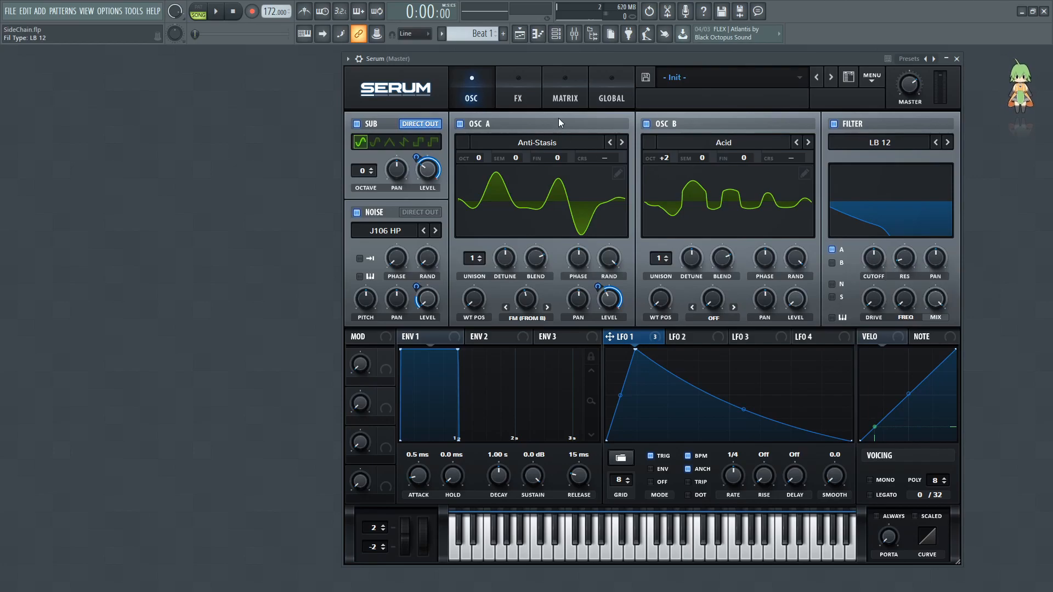
# - Check the global preference for type-able control values, then set the filter cutoff to 114 Hz and enable filter key tracking
pyautogui.click(613, 93)
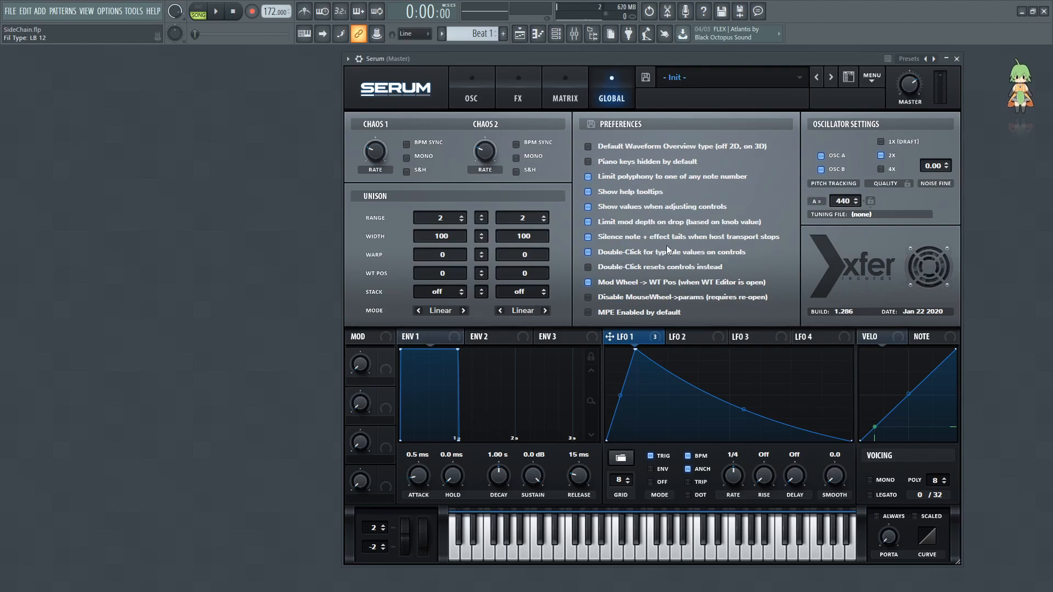
pyautogui.click(479, 88)
pyautogui.doubleClick(868, 258)
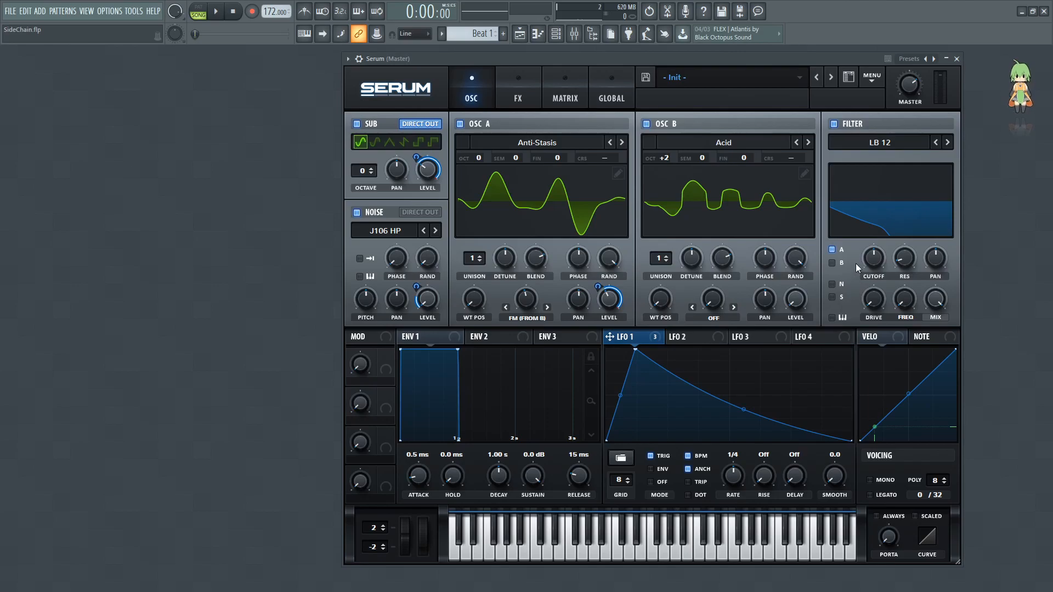
pyautogui.click(875, 263)
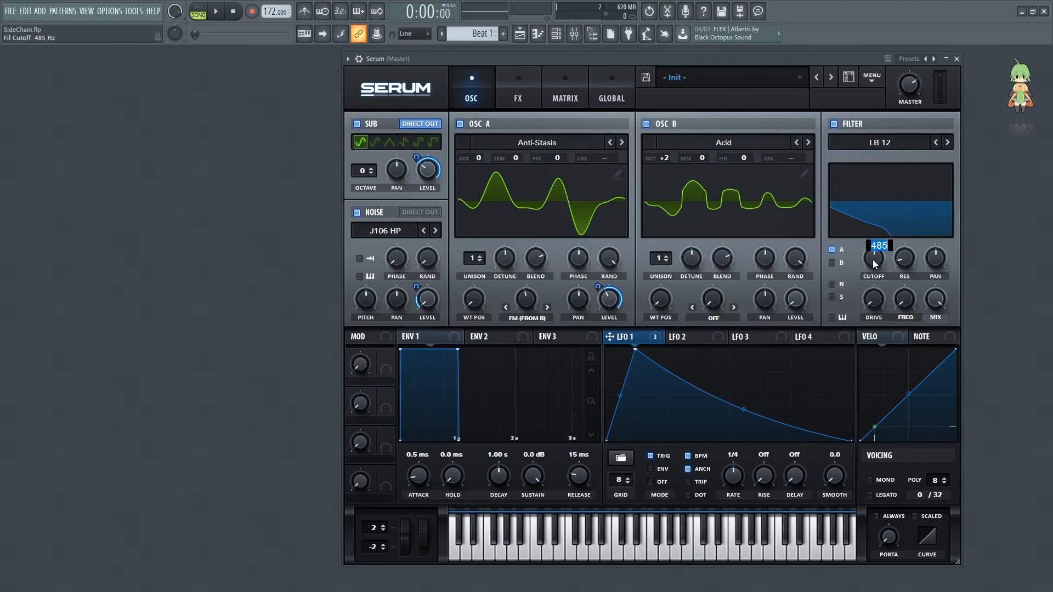
pyautogui.write('114')
pyautogui.press('Return')
pyautogui.click(832, 319)
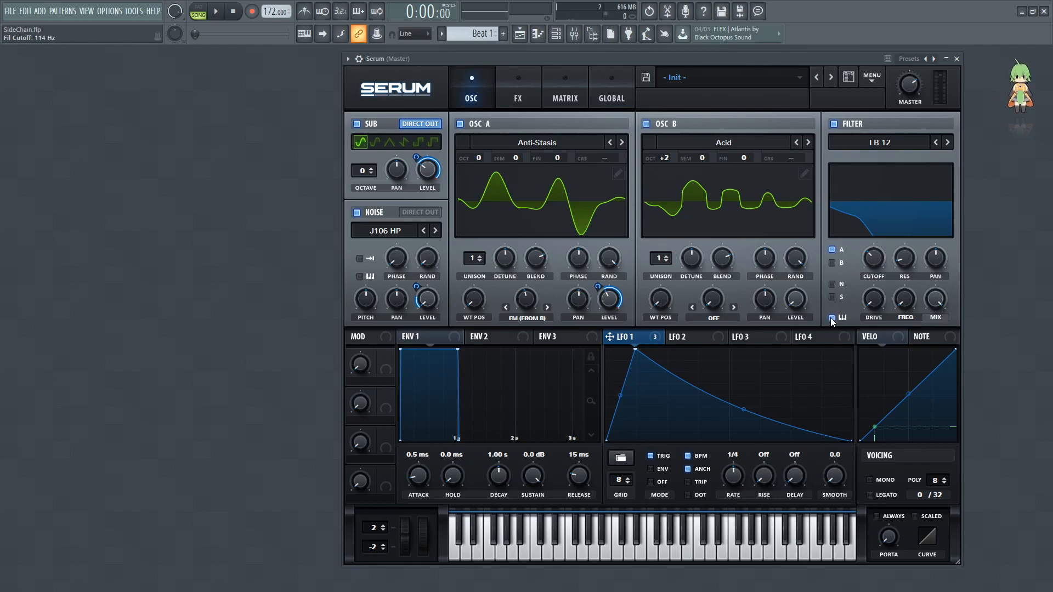
# - Raise the filter's resonance and set its Freq control to 50%
pyautogui.moveTo(876, 260)
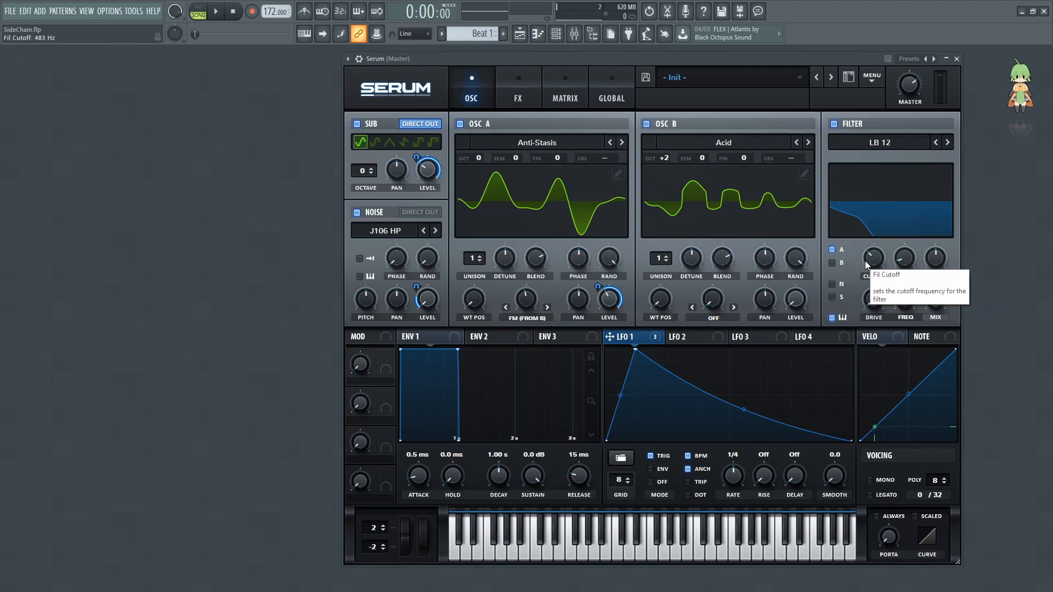
pyautogui.moveTo(903, 265); pyautogui.dragTo(905, 240)
pyautogui.moveTo(906, 299); pyautogui.dragTo(911, 253)
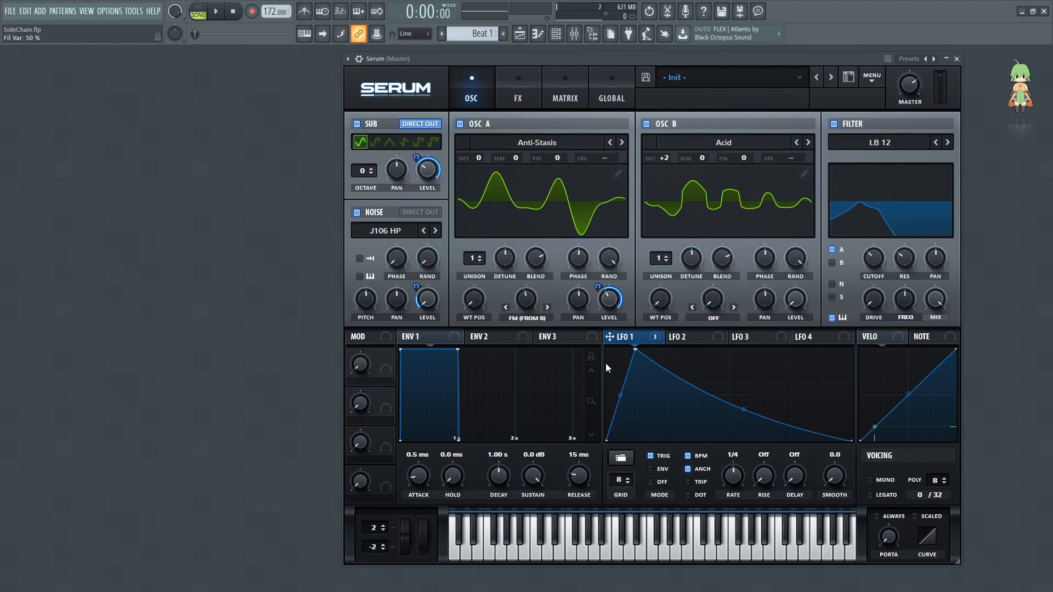
# - Assign LFO 1 to modulate the main filter's cutoff
pyautogui.moveTo(644, 336); pyautogui.dragTo(857, 269)
# - Enable the Hyper/Dimension effect, turn its Hyper rate down and modulate the Hyper mix from zero with LFO 1
pyautogui.click(517, 97)
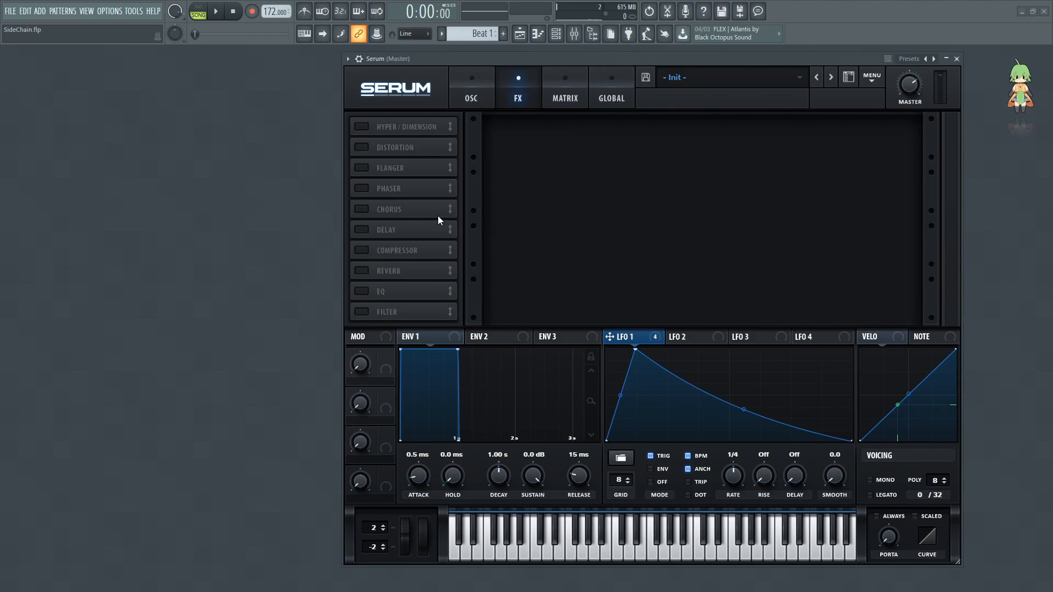
pyautogui.click(361, 127)
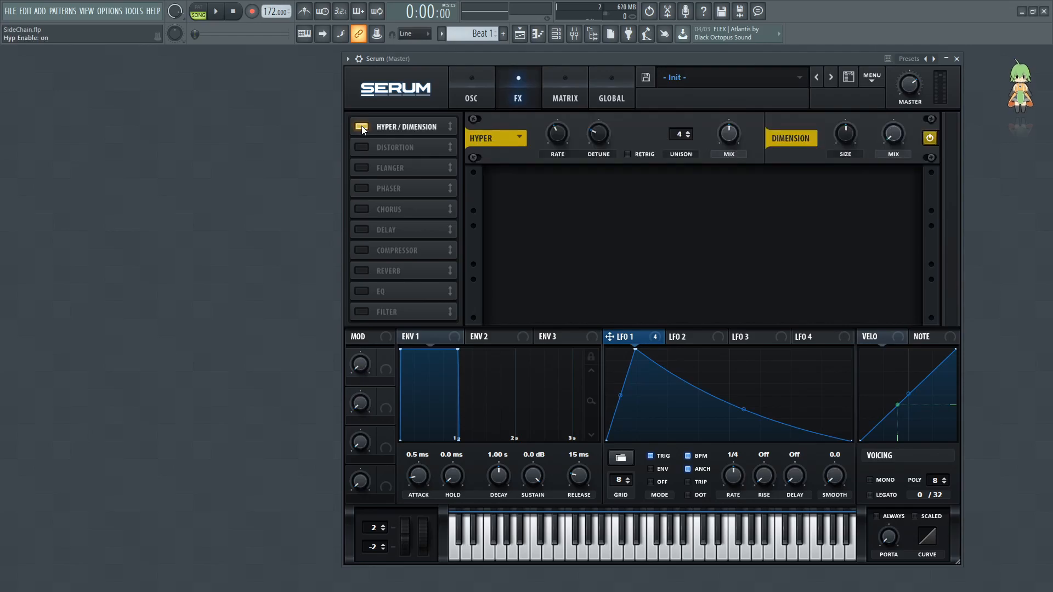
pyautogui.moveTo(555, 140); pyautogui.dragTo(597, 172)
pyautogui.moveTo(733, 130); pyautogui.dragTo(721, 79)
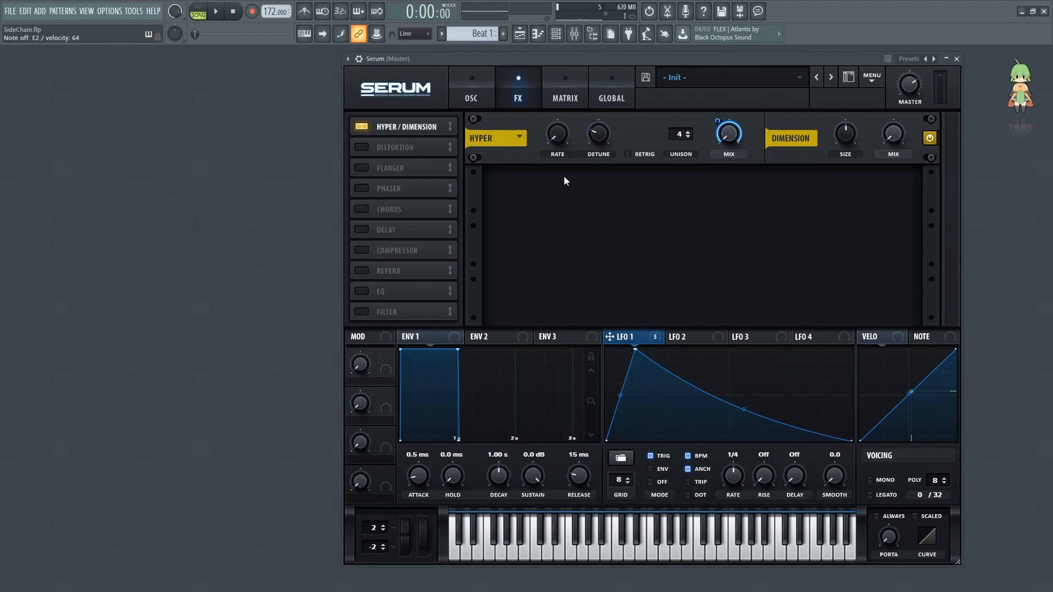
# - Enable the Distortion effect and change its mode to Asym
pyautogui.click(361, 147)
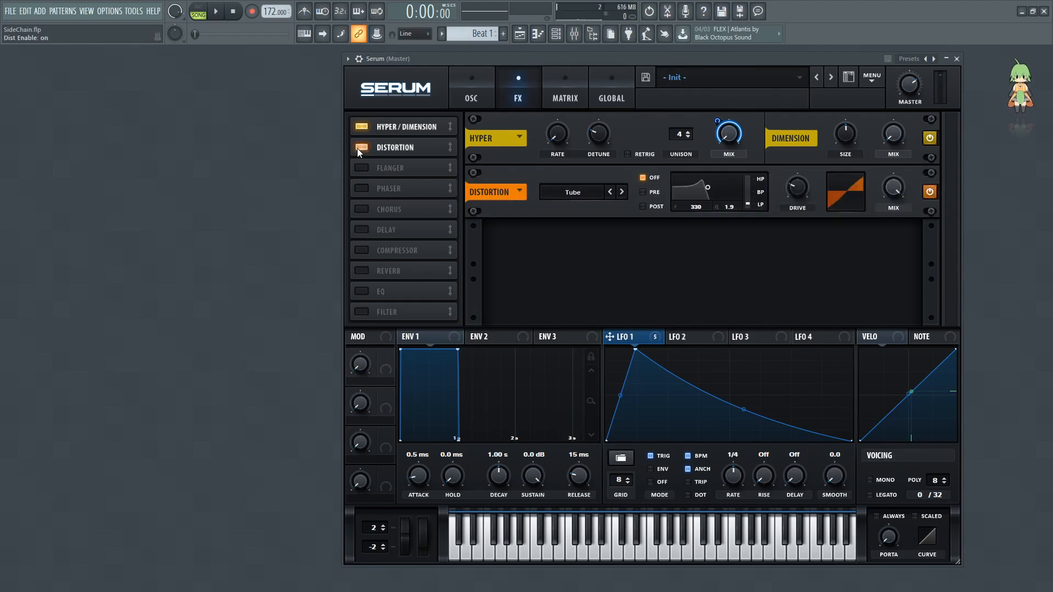
pyautogui.click(624, 195)
pyautogui.click(625, 195)
pyautogui.click(624, 195)
pyautogui.click(625, 196)
pyautogui.click(625, 195)
pyautogui.click(624, 195)
pyautogui.click(624, 195)
pyautogui.click(625, 195)
pyautogui.click(625, 195)
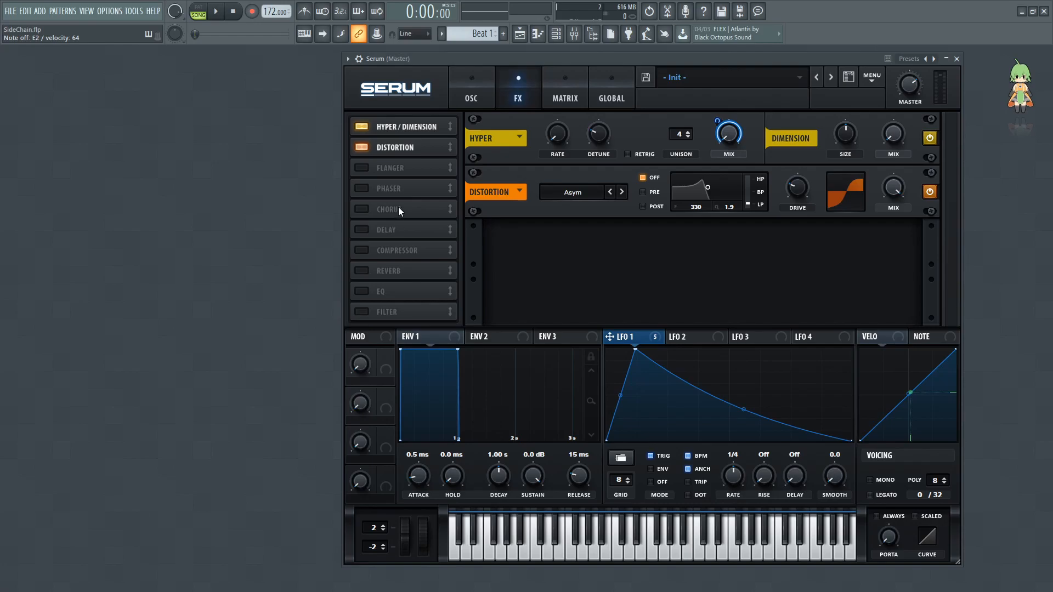
# - Enable the Filter effect and move it directly after Distortion in the effects chain
pyautogui.click(471, 98)
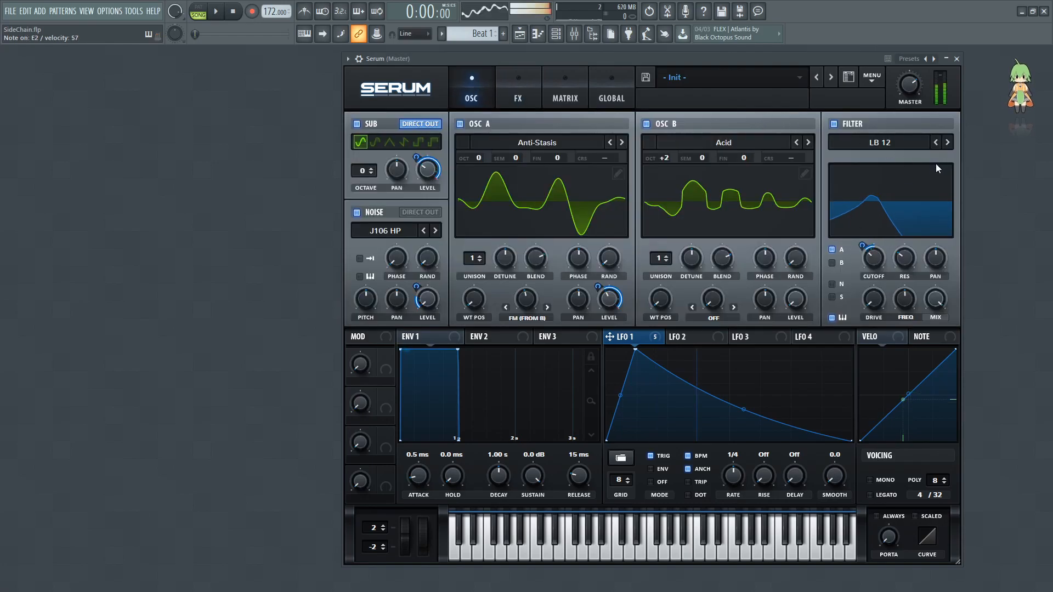
pyautogui.click(515, 93)
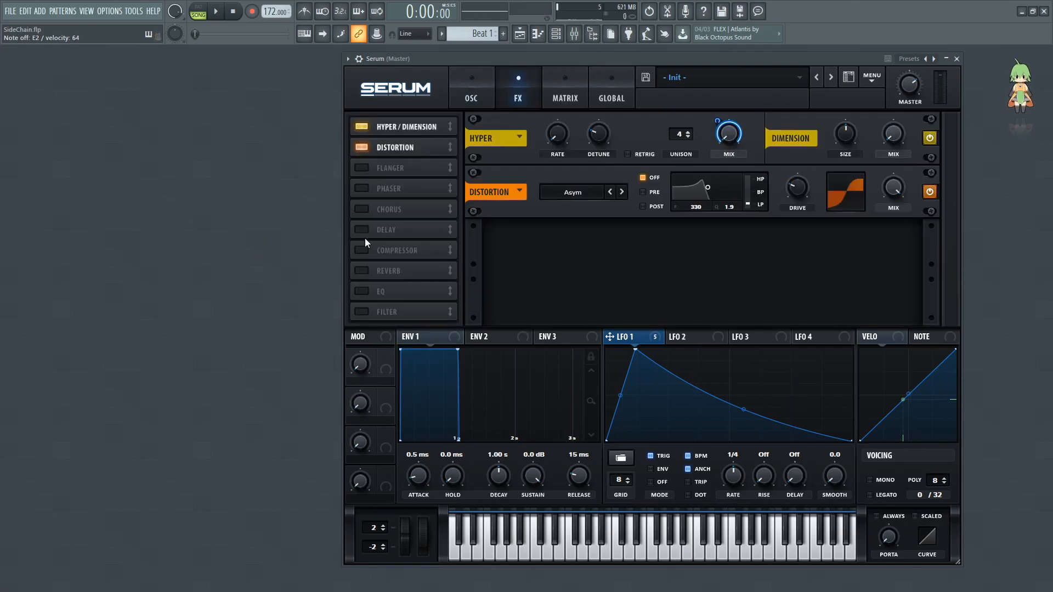
pyautogui.click(361, 312)
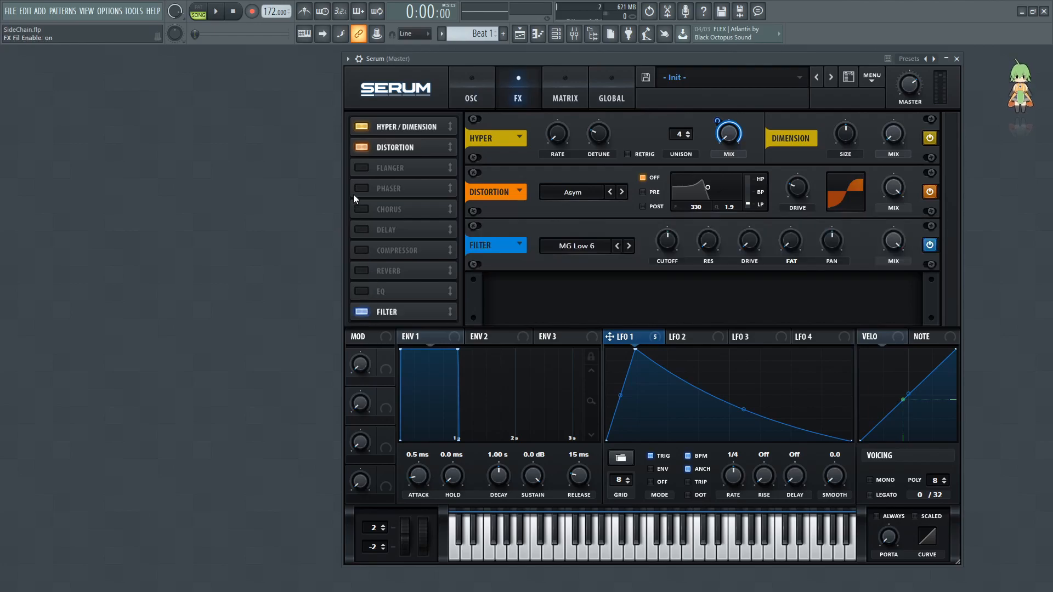
pyautogui.moveTo(387, 311); pyautogui.dragTo(389, 167)
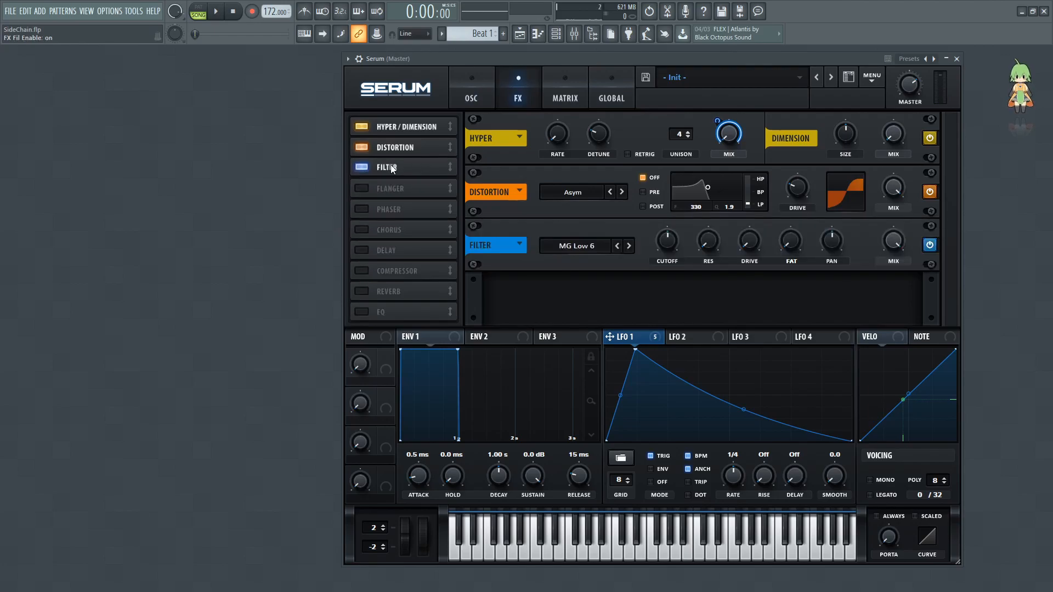
# - Set the effect filter's type to Cmb - from the Flanges category and its cutoff to 117 Hz
pyautogui.click(592, 253)
pyautogui.moveTo(585, 285)
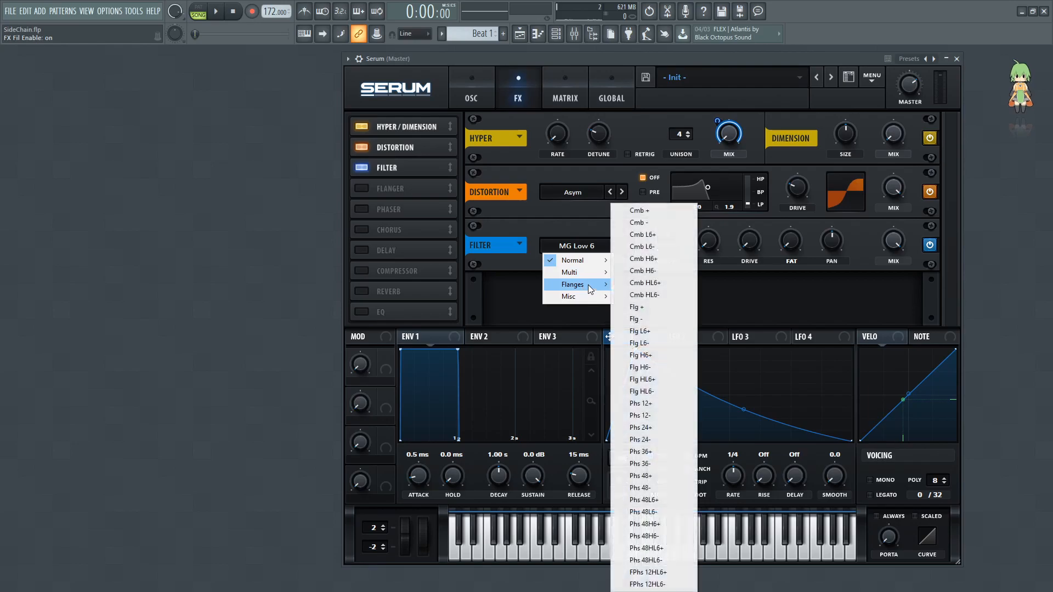
pyautogui.click(663, 223)
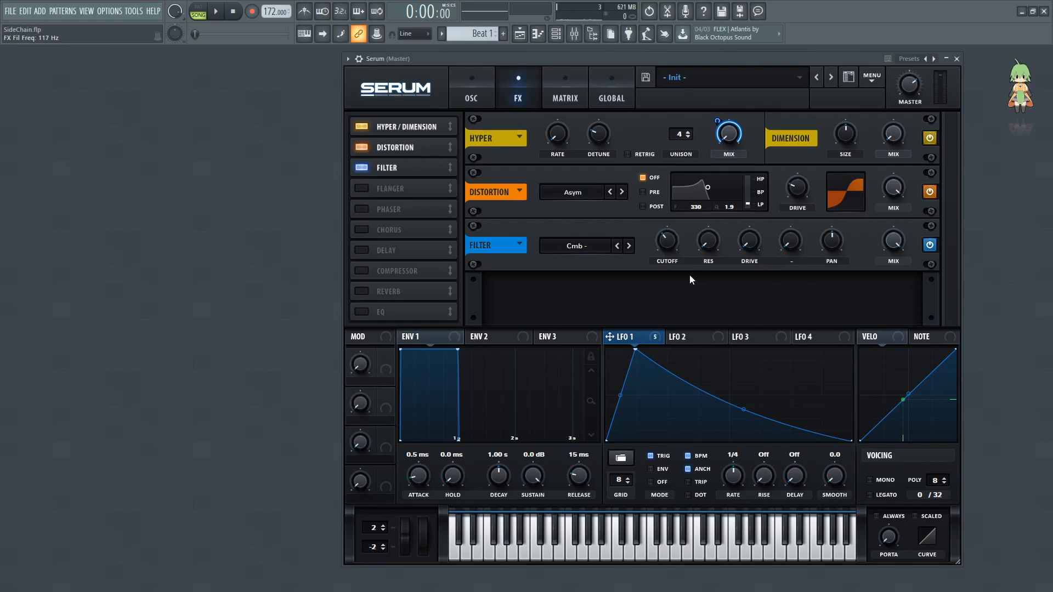
# - Modulate the effect filter's resonance with LFO 1 at an amount of 70 and raise the filter's drive slightly
pyautogui.moveTo(652, 337); pyautogui.dragTo(707, 240)
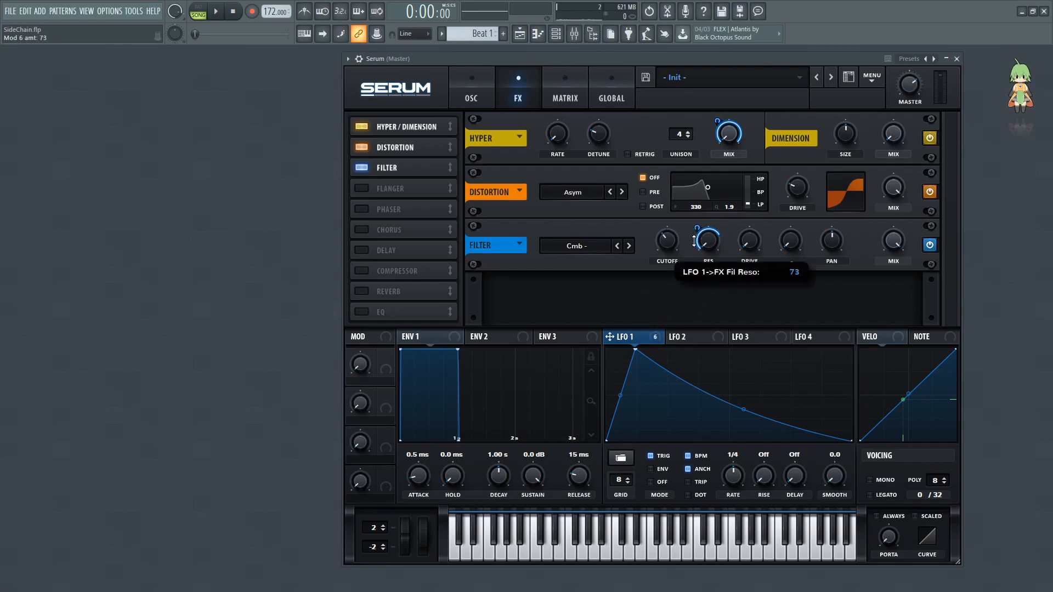
pyautogui.moveTo(694, 242); pyautogui.dragTo(698, 228)
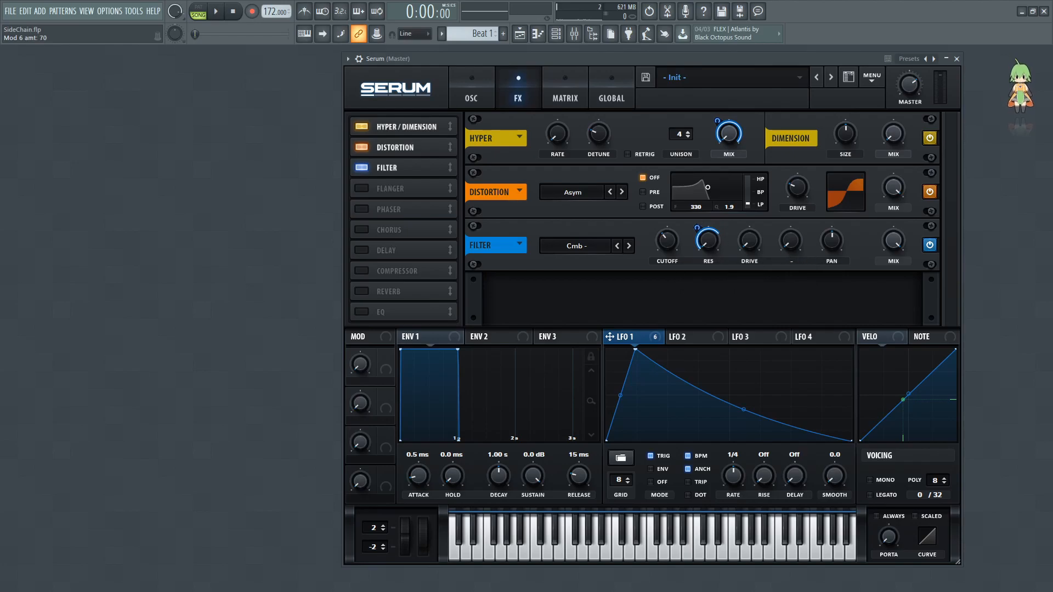
pyautogui.moveTo(755, 242); pyautogui.dragTo(755, 206)
# - Move the Compressor directly after the Filter effect and enable it in multiband mode
pyautogui.moveTo(380, 269); pyautogui.dragTo(394, 186)
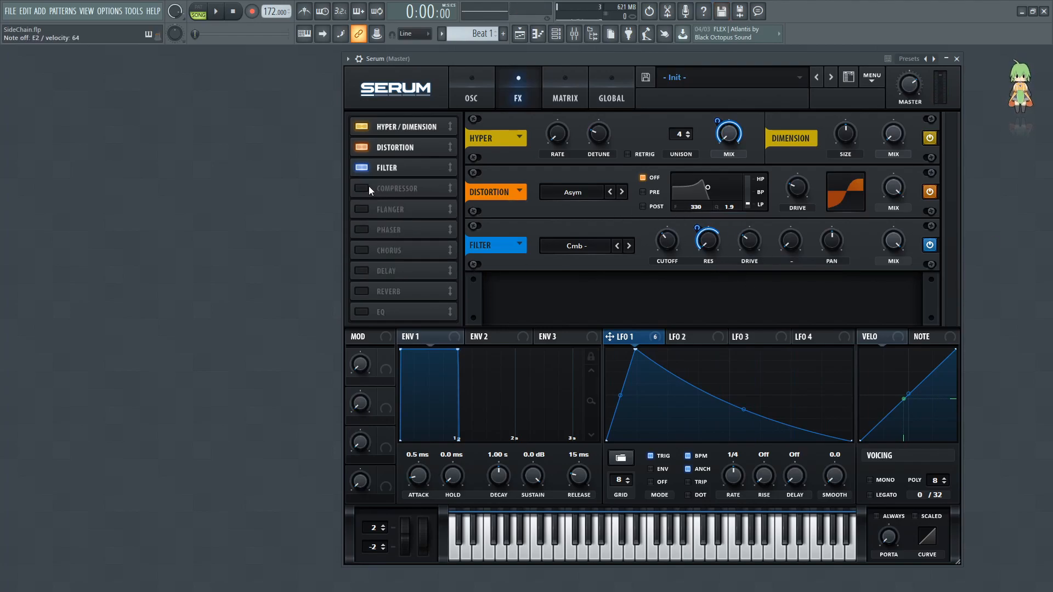
pyautogui.click(369, 186)
pyautogui.click(769, 315)
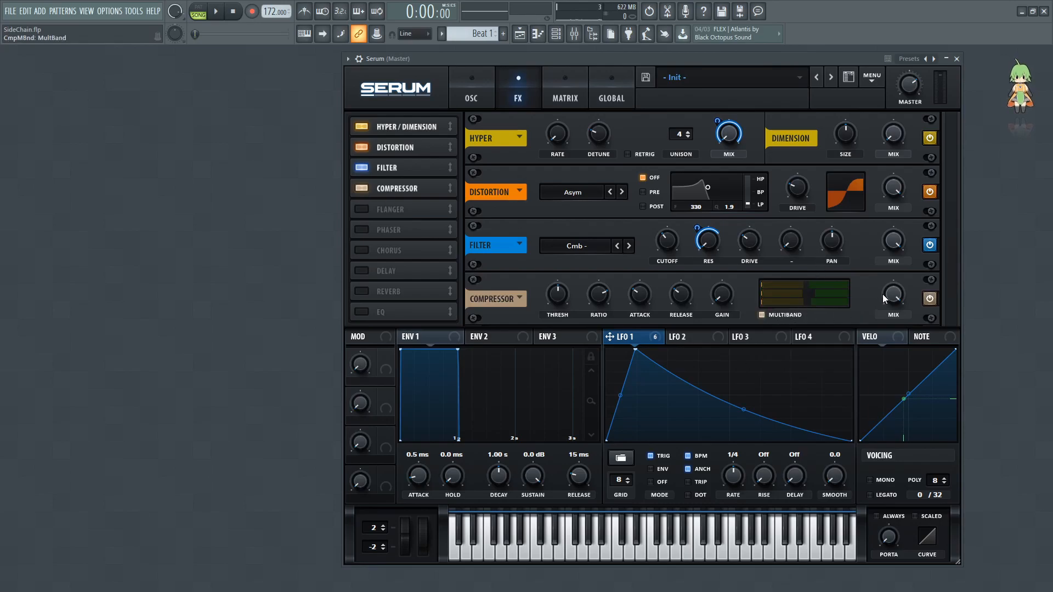
# - Set the compressor's gain to 10 dB, lower its mix to about half and modulate the mix with LFO 1
pyautogui.moveTo(720, 297); pyautogui.dragTo(720, 323)
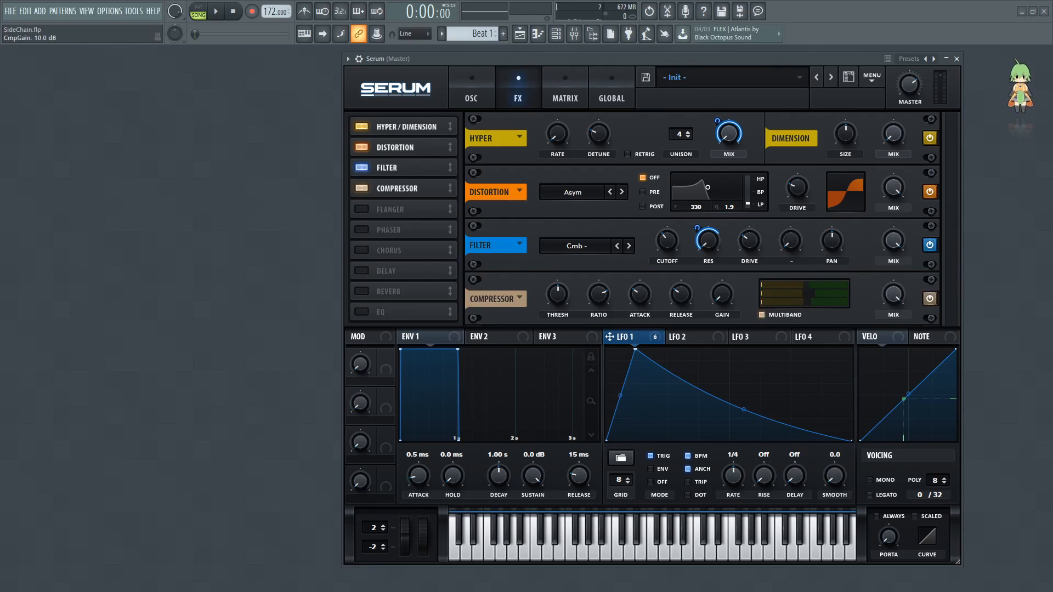
pyautogui.doubleClick(722, 294)
pyautogui.write('10')
pyautogui.press('Return')
pyautogui.moveTo(894, 295); pyautogui.dragTo(881, 354)
pyautogui.moveTo(863, 304); pyautogui.dragTo(893, 294)
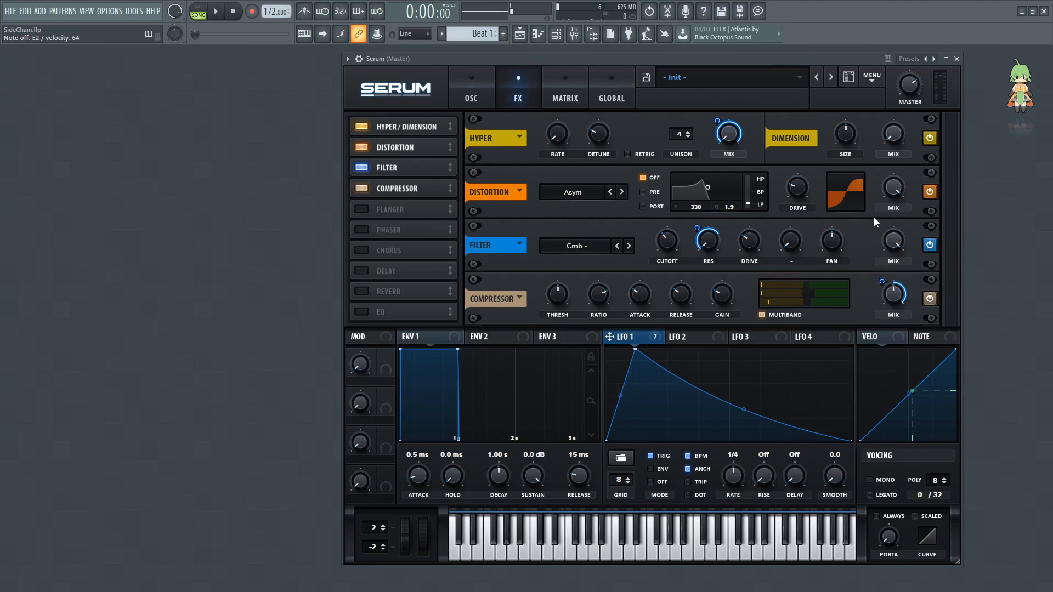
# - Enable the EQ directly after the Compressor and set its low band to a peak at 280 Hz with -7 dB gain
pyautogui.click(362, 311)
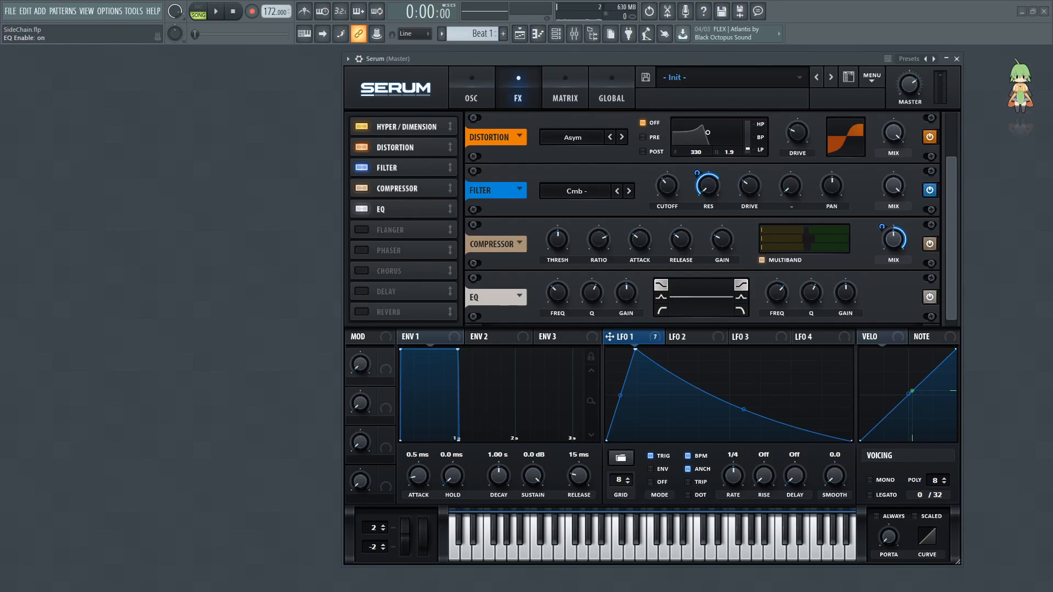
pyautogui.moveTo(557, 295)
pyautogui.write('280')
pyautogui.press('Return')
pyautogui.moveTo(626, 293); pyautogui.dragTo(622, 313)
pyautogui.doubleClick(624, 291)
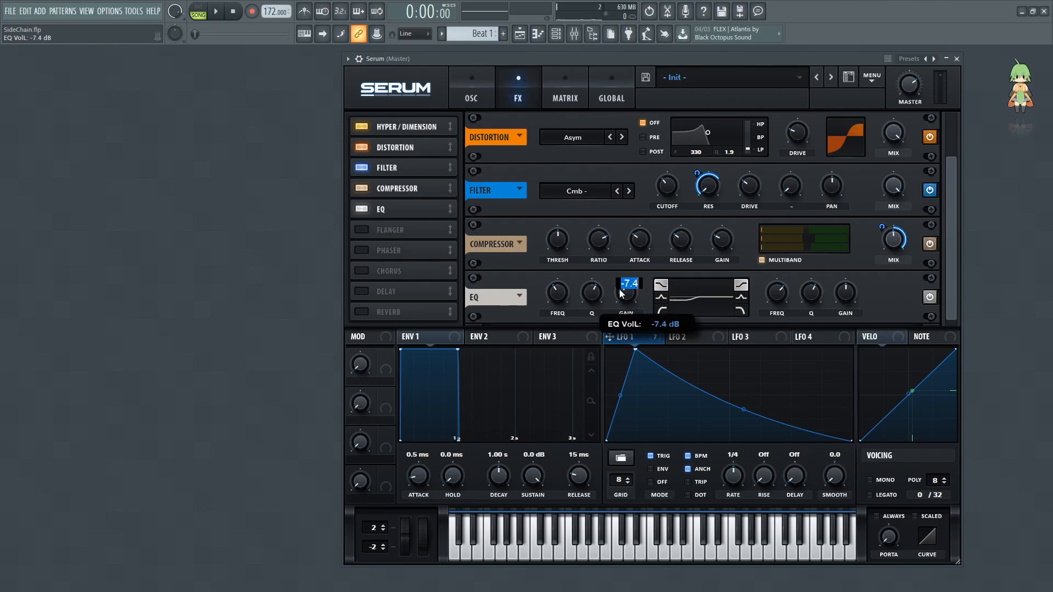
pyautogui.write('-')
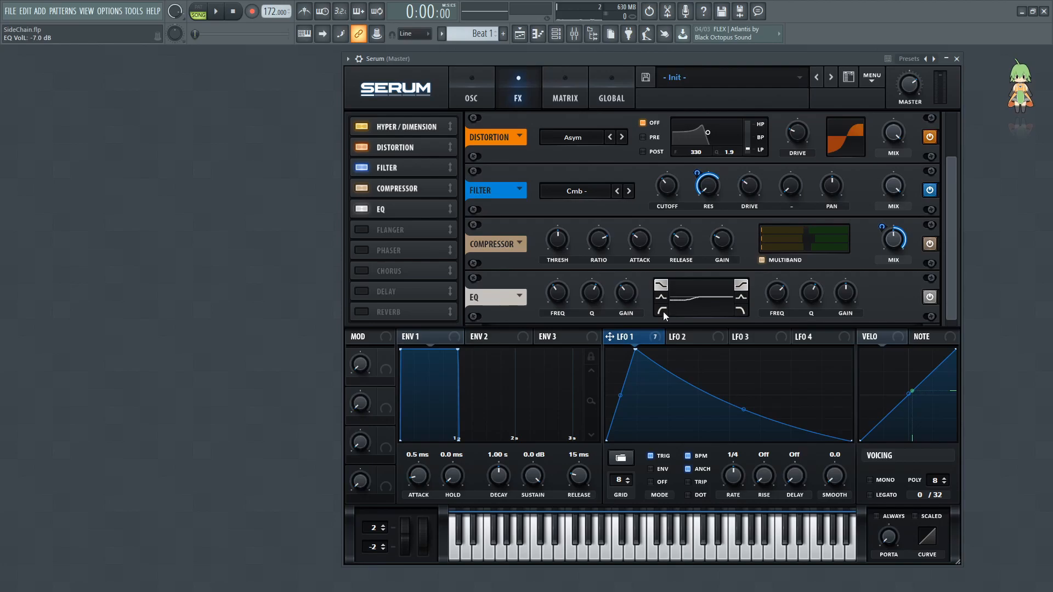
pyautogui.click(662, 298)
# - Set the EQ's high band to a low-pass at 200 Hz with a lower Q, and modulate its frequency with LFO 1
pyautogui.doubleClick(782, 288)
pyautogui.write('200')
pyautogui.press('Return')
pyautogui.moveTo(821, 298)
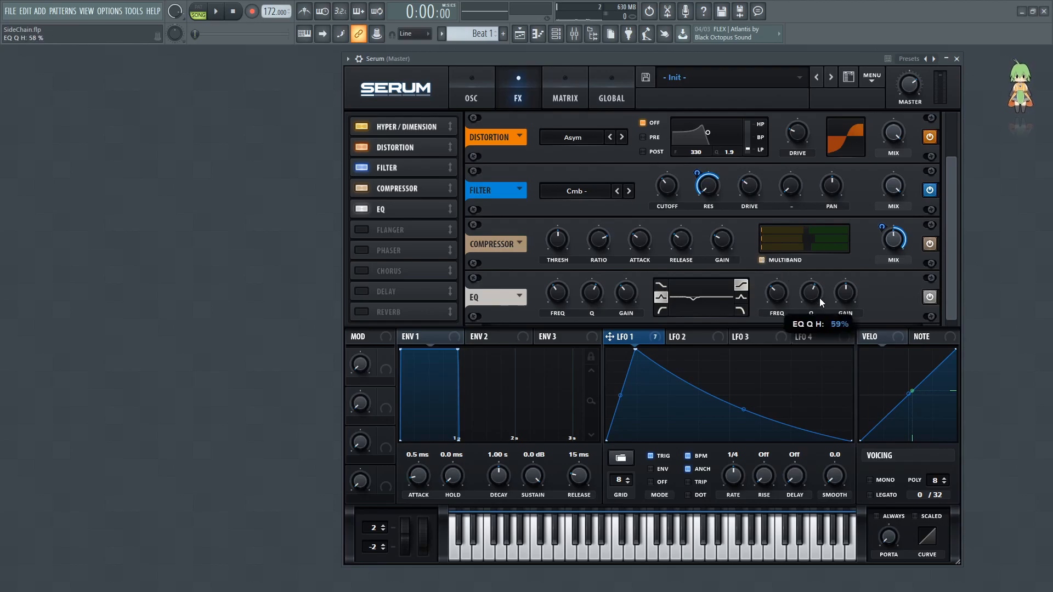
pyautogui.moveTo(812, 312); pyautogui.dragTo(813, 313)
pyautogui.click(741, 310)
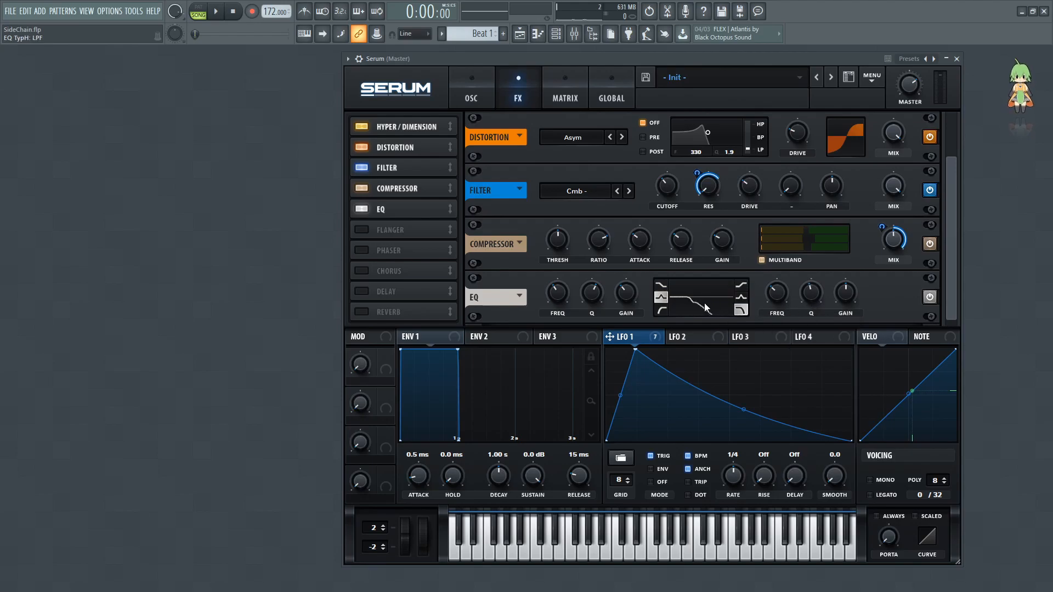
pyautogui.moveTo(639, 341); pyautogui.dragTo(773, 302)
pyautogui.moveTo(767, 276); pyautogui.dragTo(760, 284)
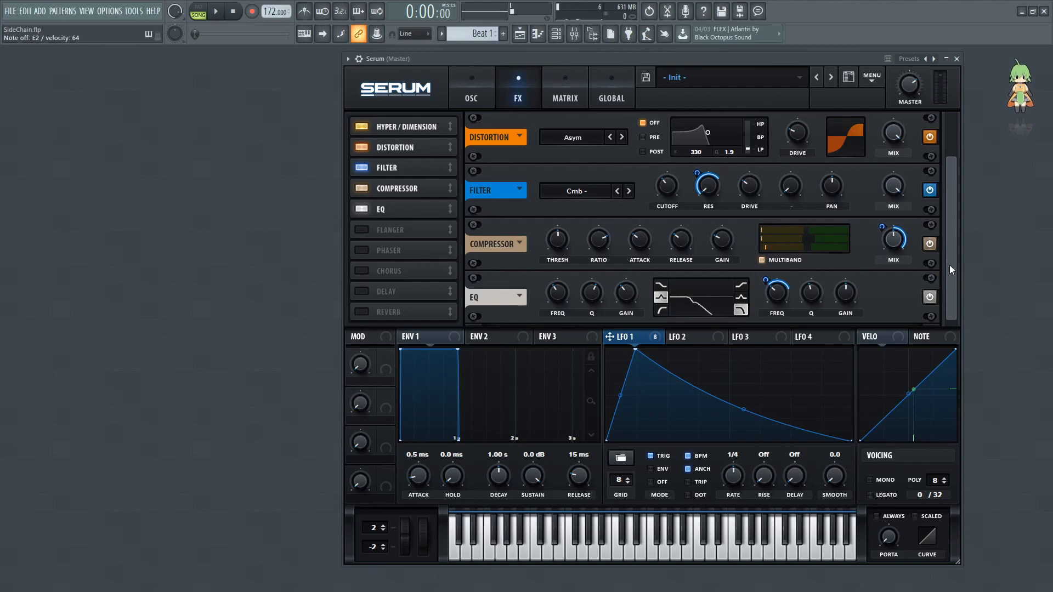
# - Enable the Reverb effect directly after the EQ and set its mix to 10%
pyautogui.click(389, 311)
pyautogui.moveTo(389, 309); pyautogui.dragTo(409, 225)
pyautogui.moveTo(891, 296); pyautogui.dragTo(891, 299)
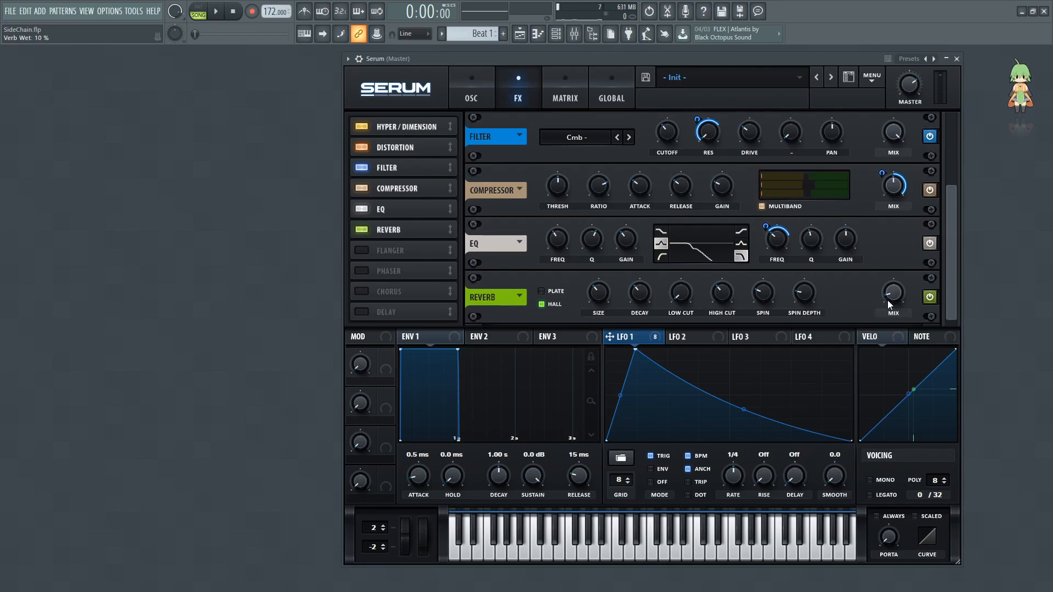
pyautogui.moveTo(950, 275); pyautogui.dragTo(948, 163)
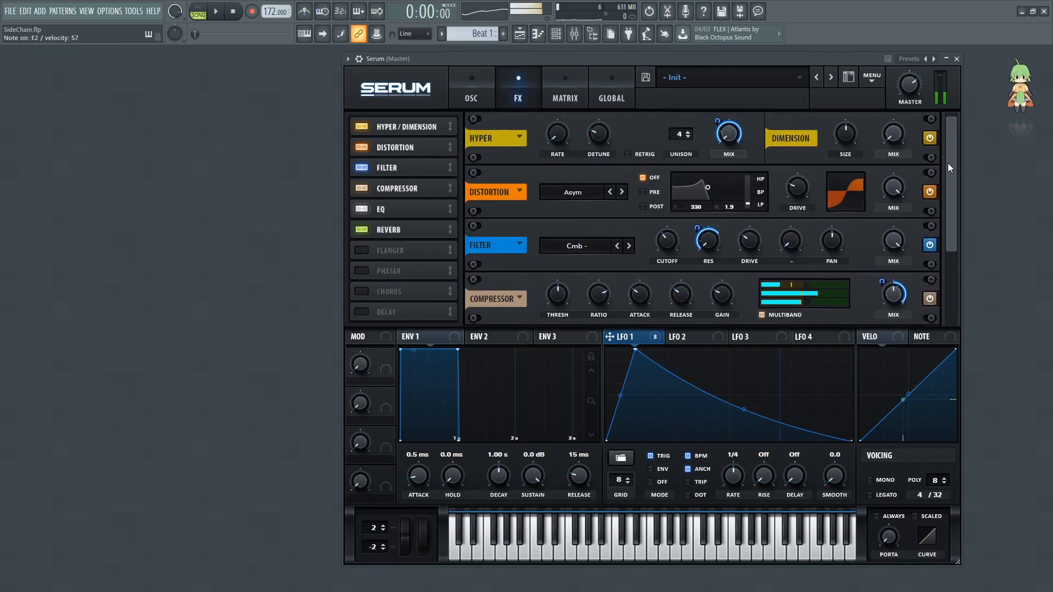
# - Set the global unison width of both OSC A and OSC B to 0
pyautogui.click(482, 87)
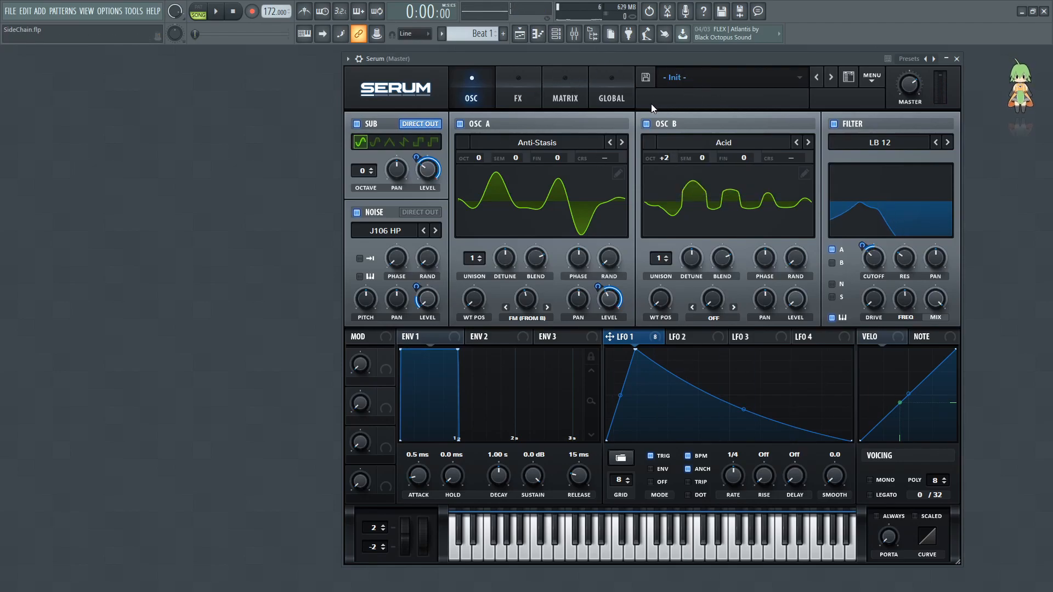
pyautogui.click(612, 99)
pyautogui.moveTo(438, 232); pyautogui.dragTo(416, 390)
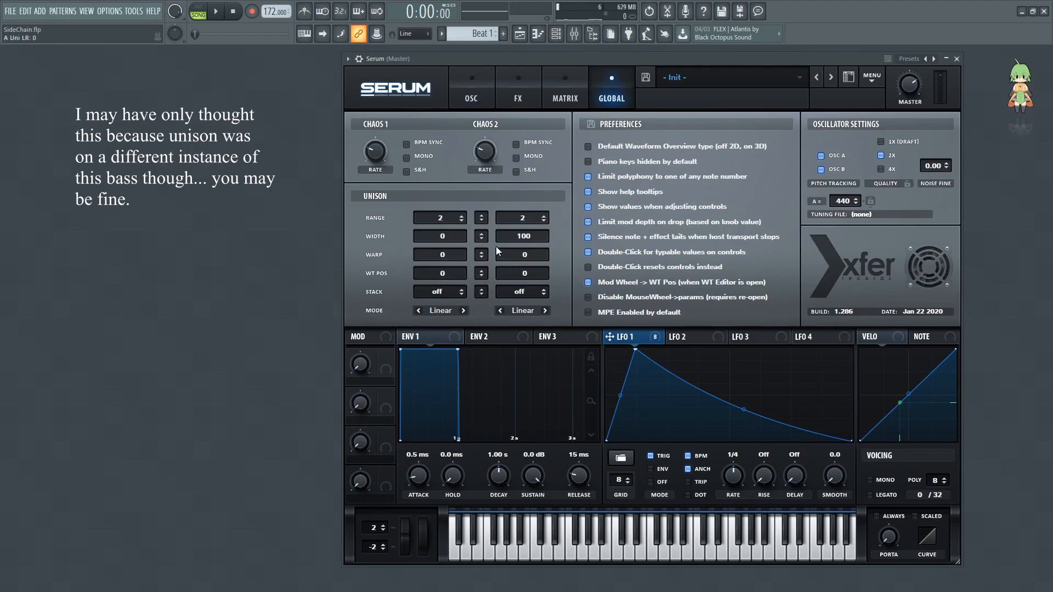
pyautogui.moveTo(515, 242); pyautogui.dragTo(524, 408)
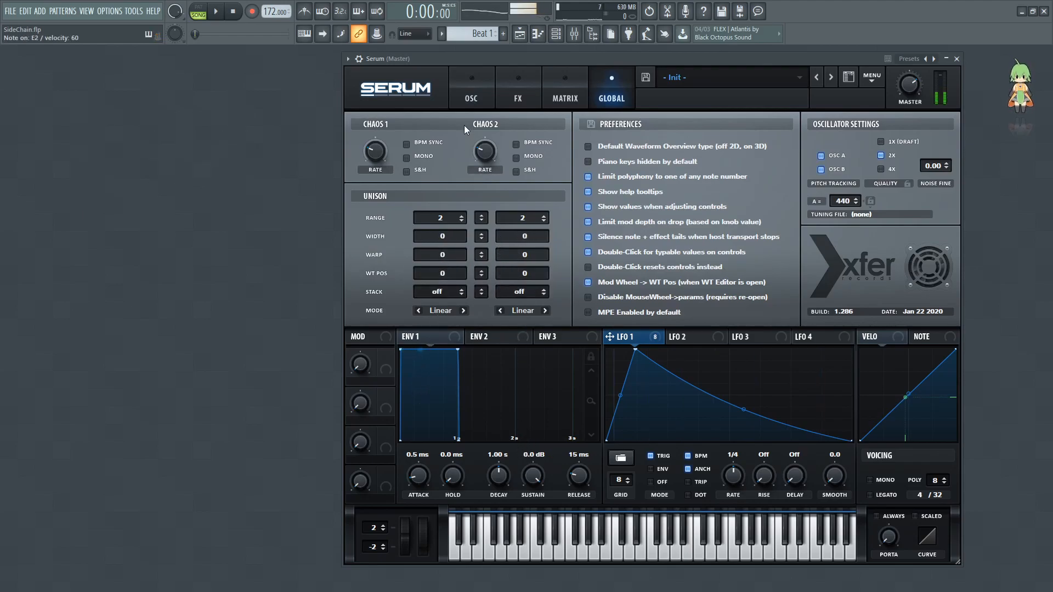
# - Try other octave settings for OSC B and return it to +2
pyautogui.click(475, 92)
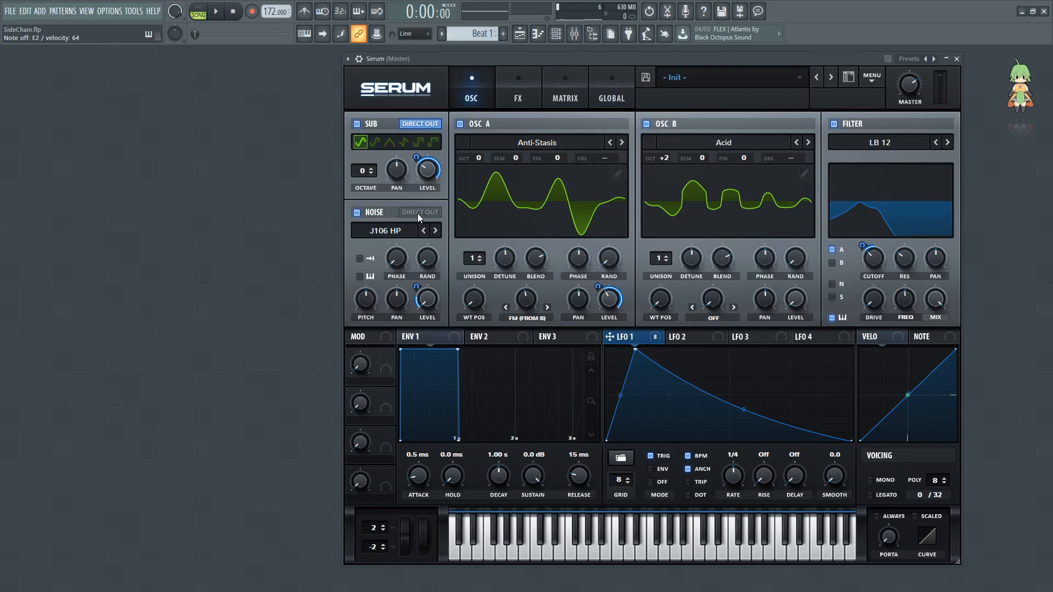
pyautogui.click(669, 158)
pyautogui.moveTo(674, 146); pyautogui.dragTo(675, 142)
pyautogui.moveTo(667, 158); pyautogui.dragTo(666, 167)
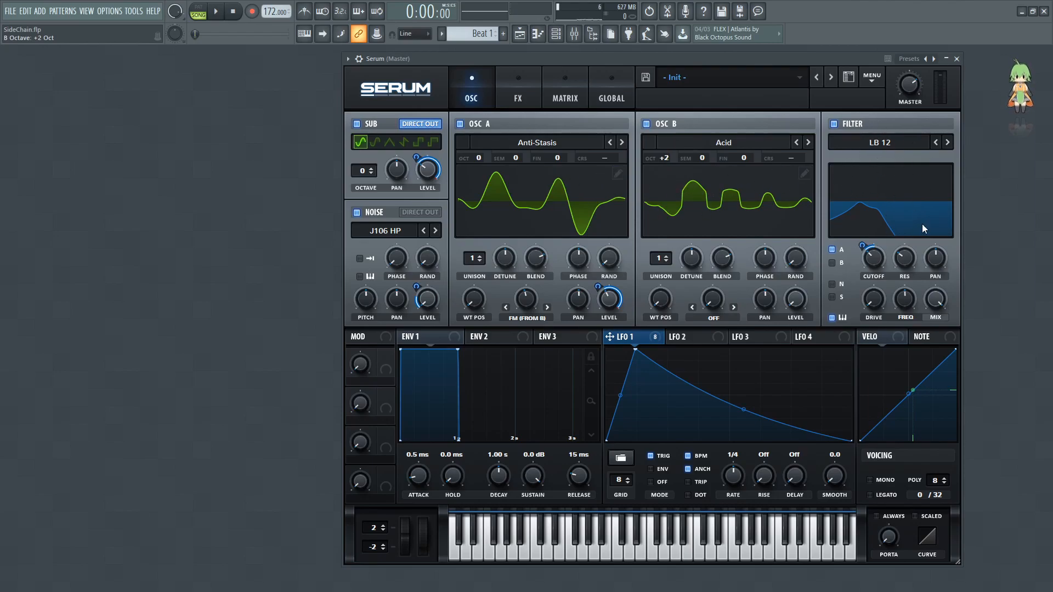
pyautogui.click(518, 96)
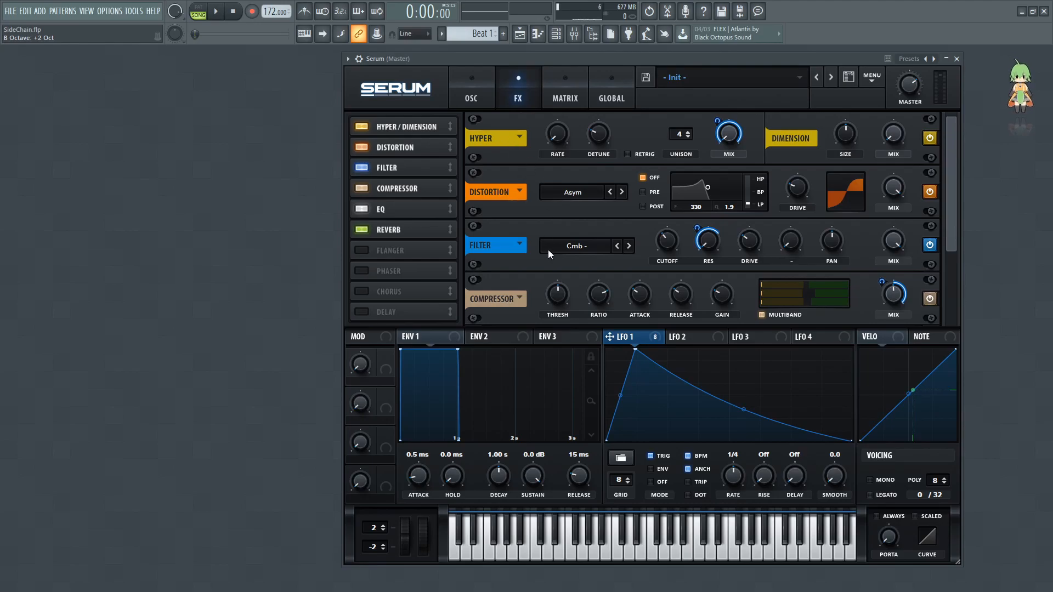
pyautogui.moveTo(952, 230); pyautogui.dragTo(955, 296)
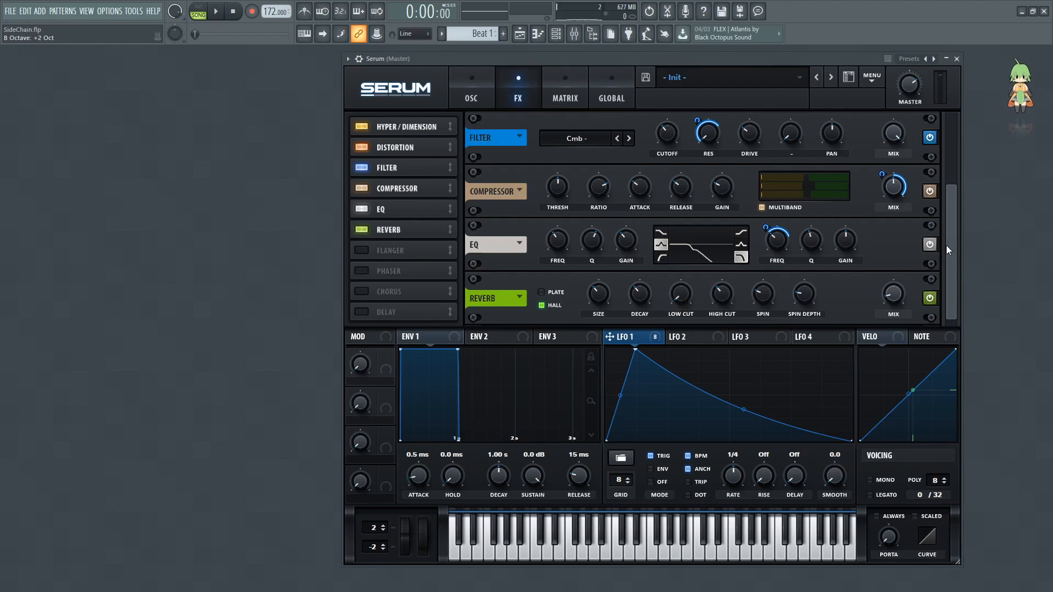
pyautogui.moveTo(949, 261); pyautogui.dragTo(955, 166)
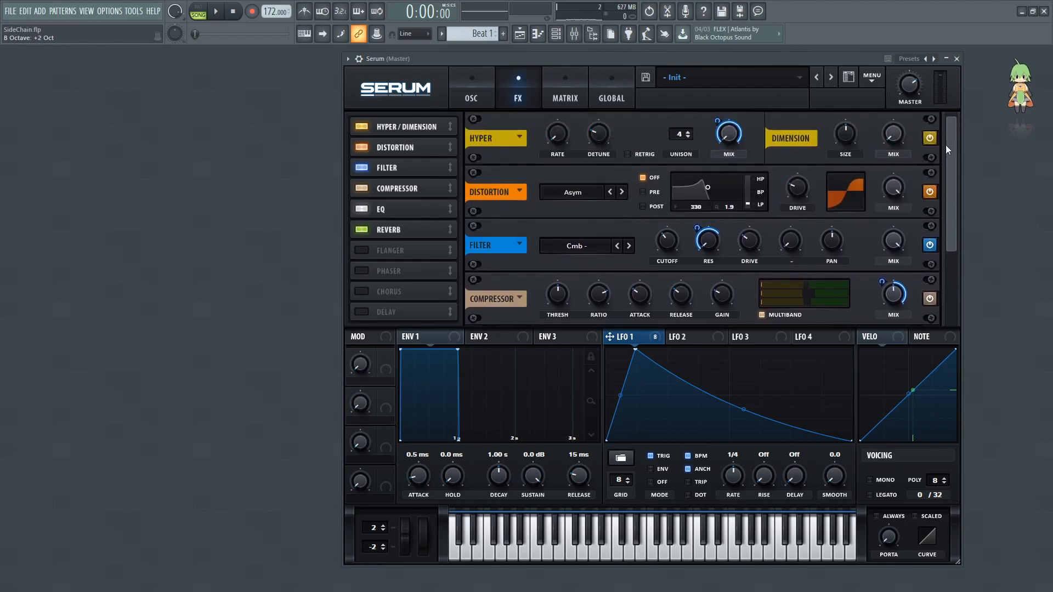
# - Show the mixer and examine the Master track's Unlimited and LoudMax 64bit limiters, with LoudMax expanded from its minimized state
pyautogui.click(573, 36)
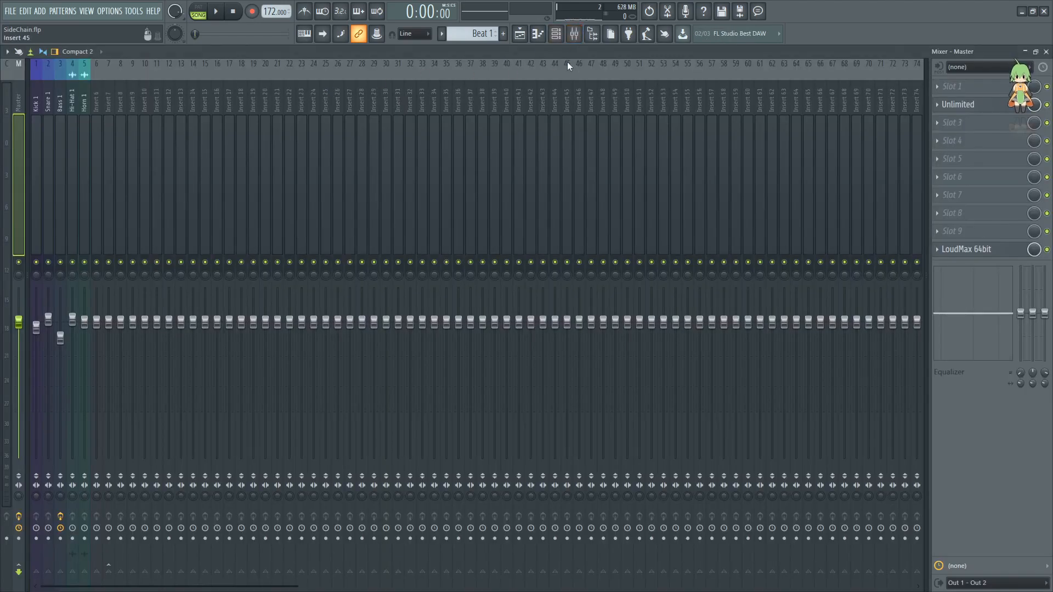
pyautogui.click(555, 33)
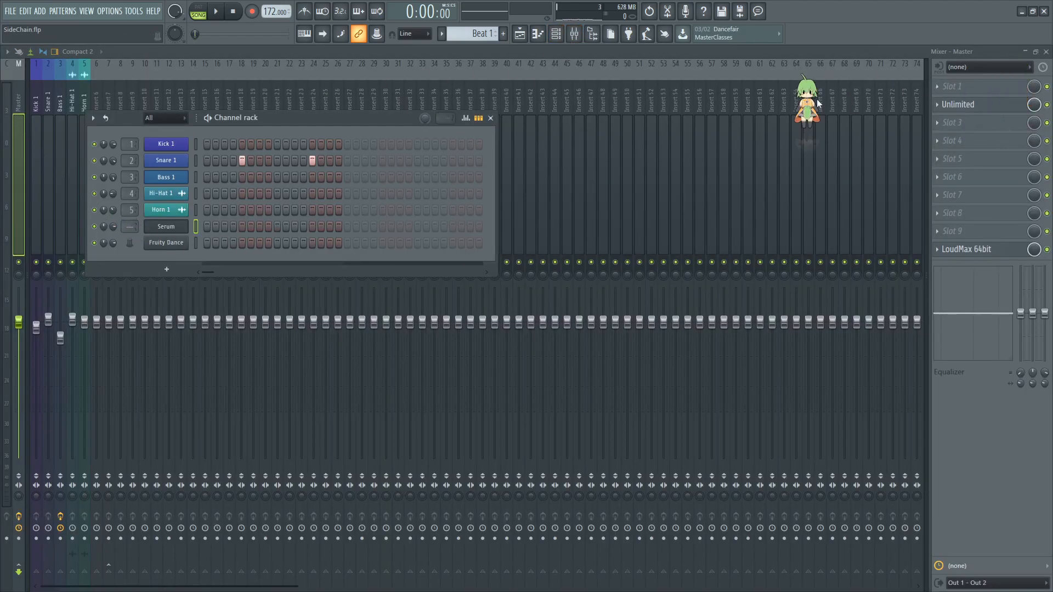
pyautogui.click(982, 104)
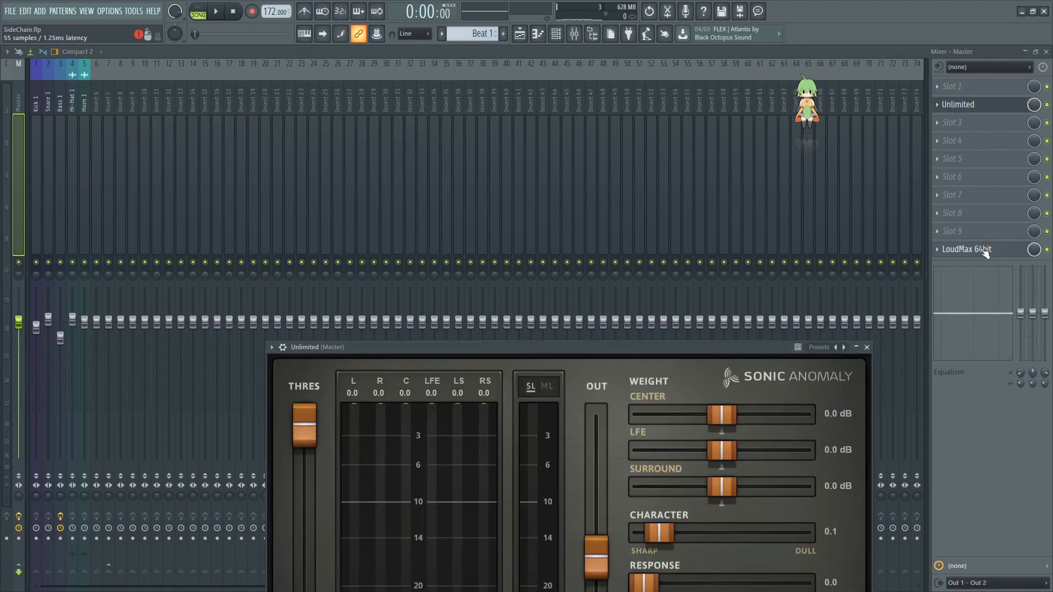
pyautogui.click(982, 249)
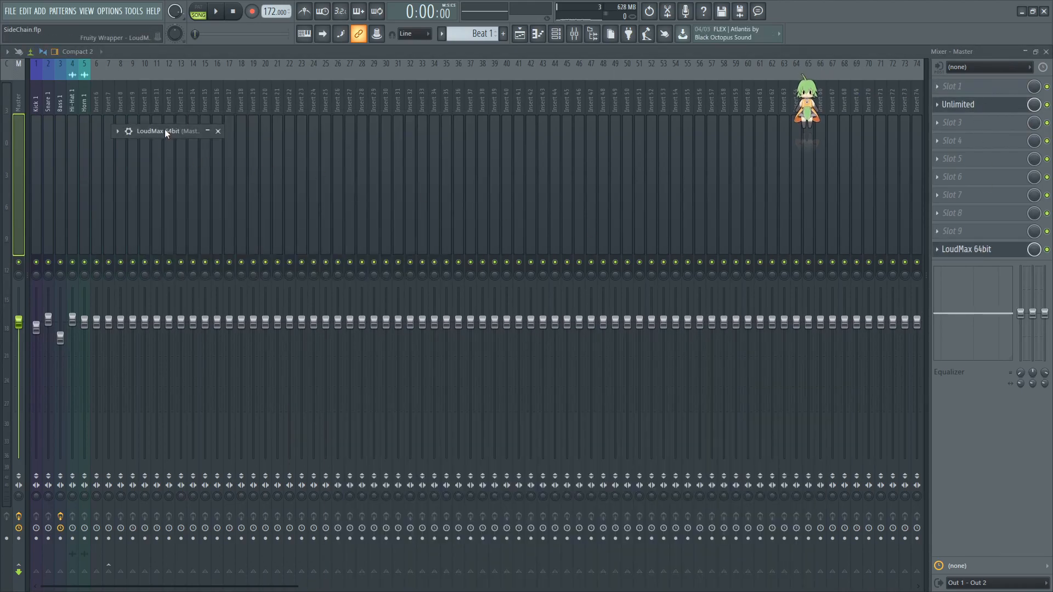
pyautogui.click(208, 132)
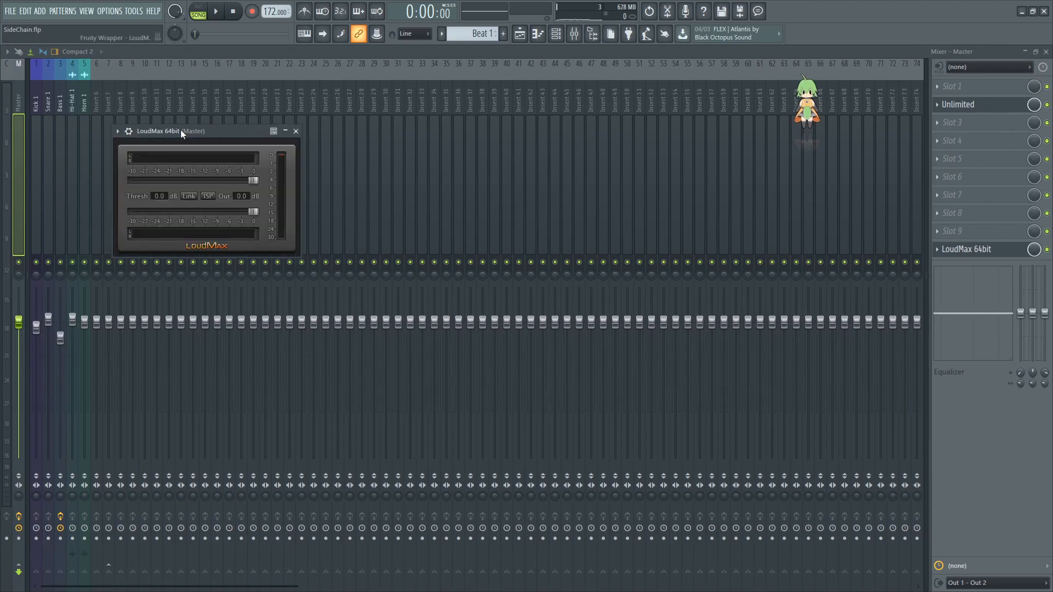
pyautogui.moveTo(186, 134); pyautogui.dragTo(322, 104)
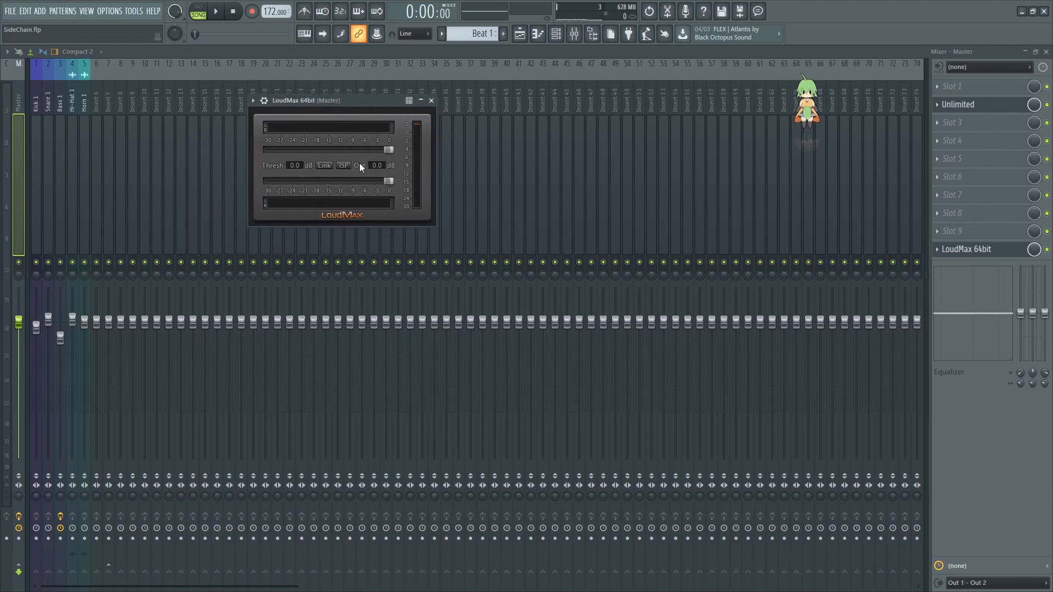
# - Bring the Master track's Unlimited limiter fully into view to examine its settings, and reopen the Serum channel's synth window
pyautogui.click(971, 106)
pyautogui.moveTo(502, 347); pyautogui.dragTo(433, 236)
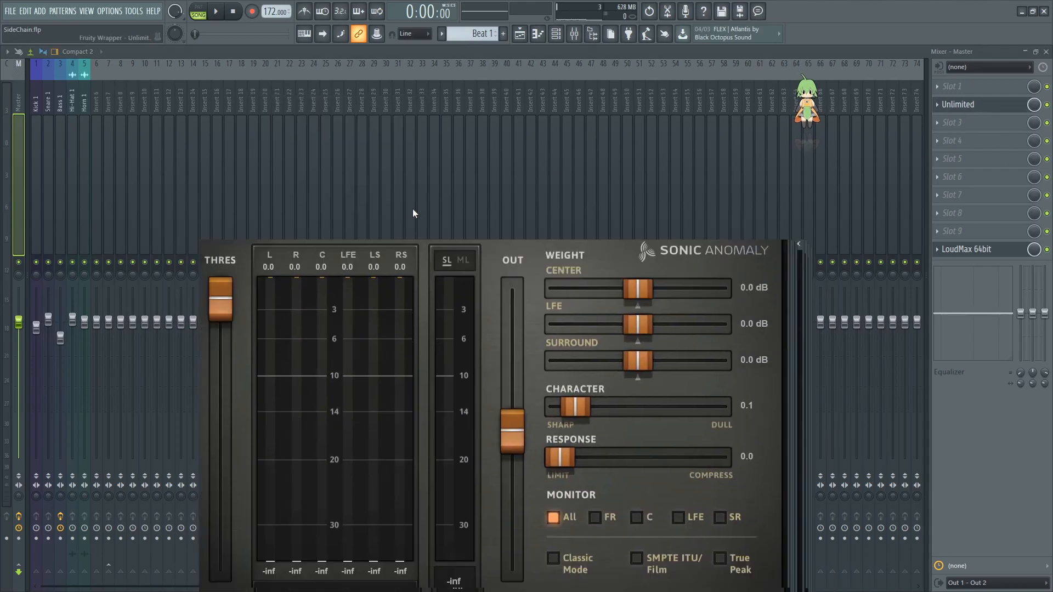
pyautogui.click(555, 34)
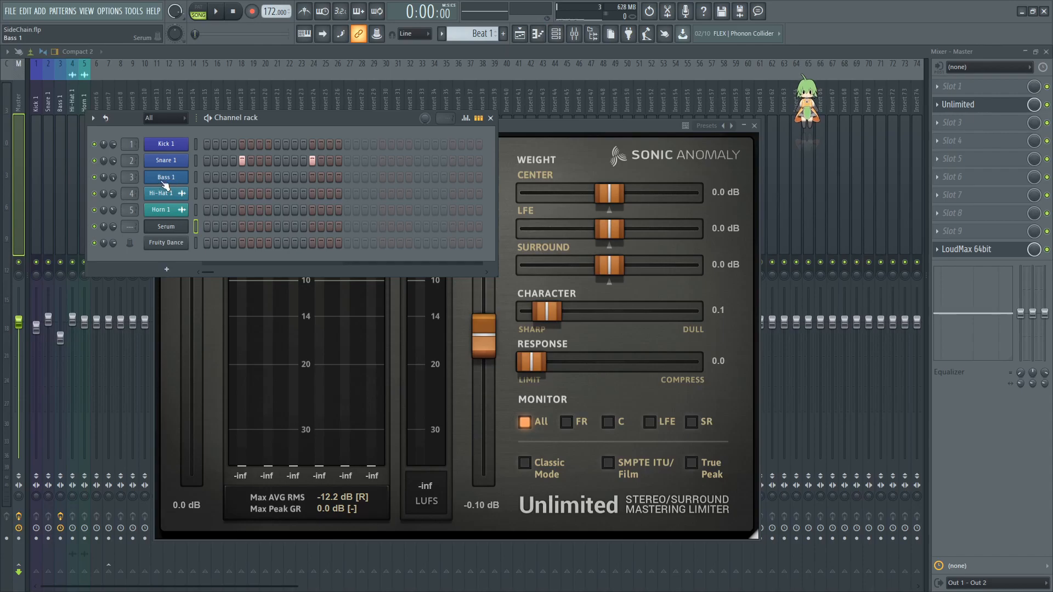
pyautogui.click(159, 225)
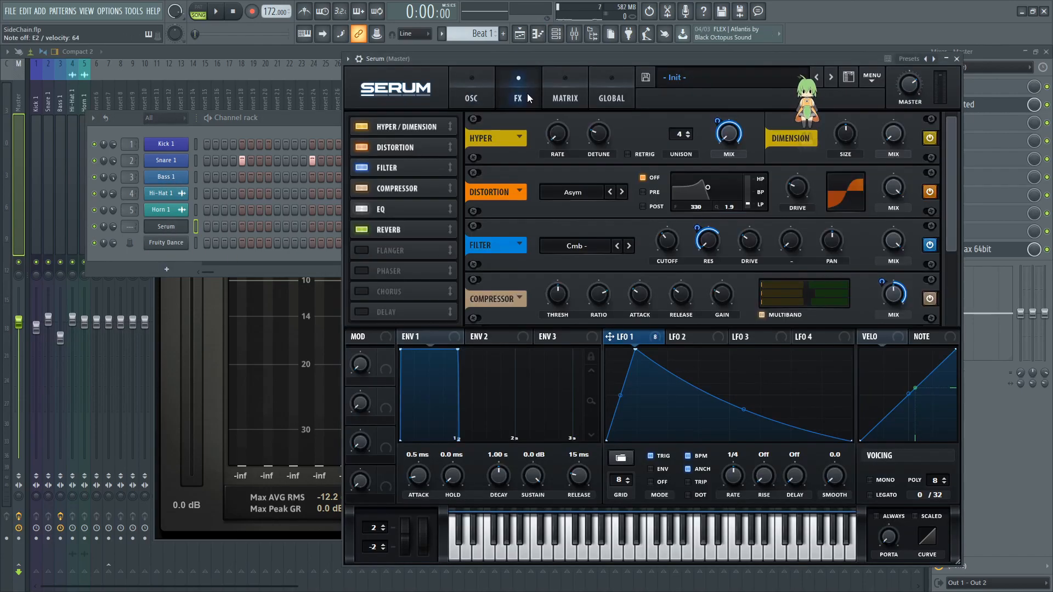